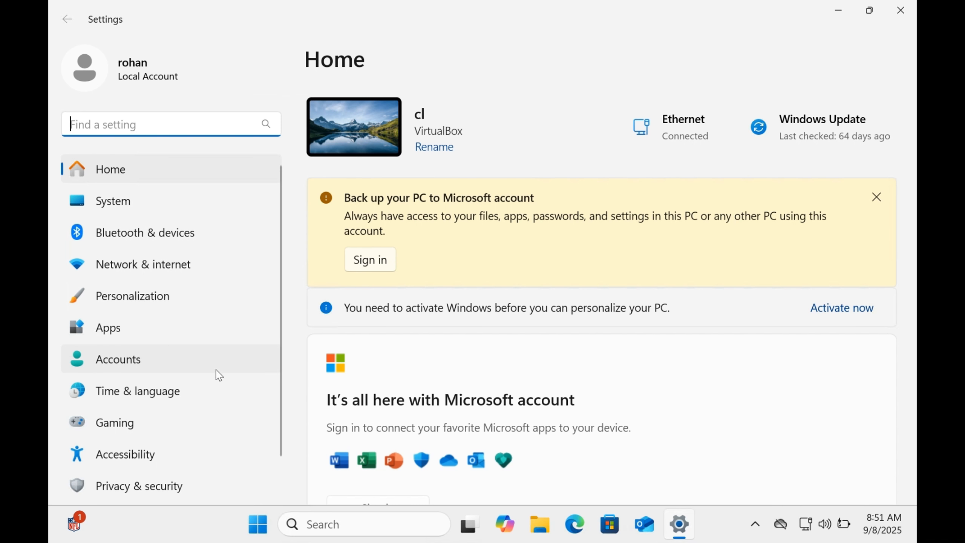
- Review the Gaming settings and the Start options under Personalization to see what a local user can access
{"action": "left_click", "coordinate": [174, 420]}
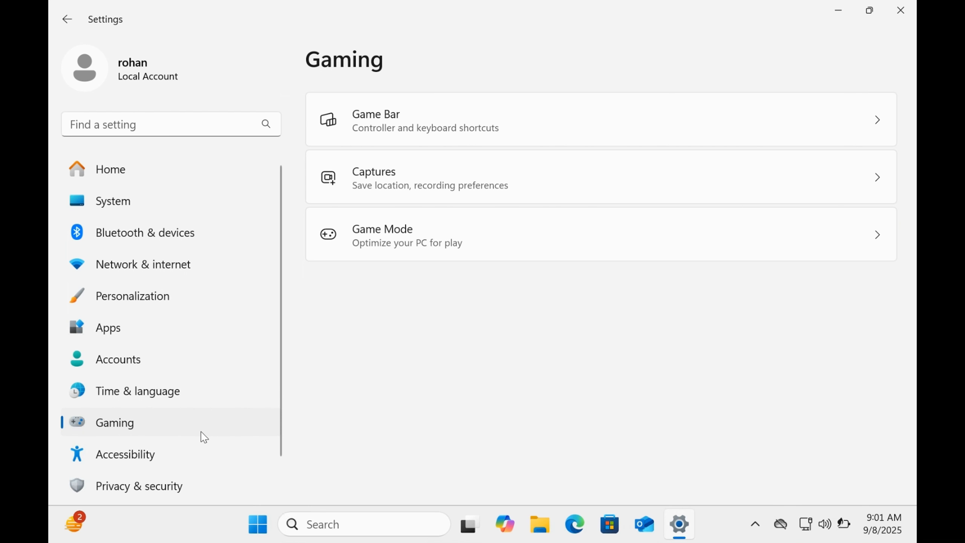
{"action": "left_click", "coordinate": [196, 296]}
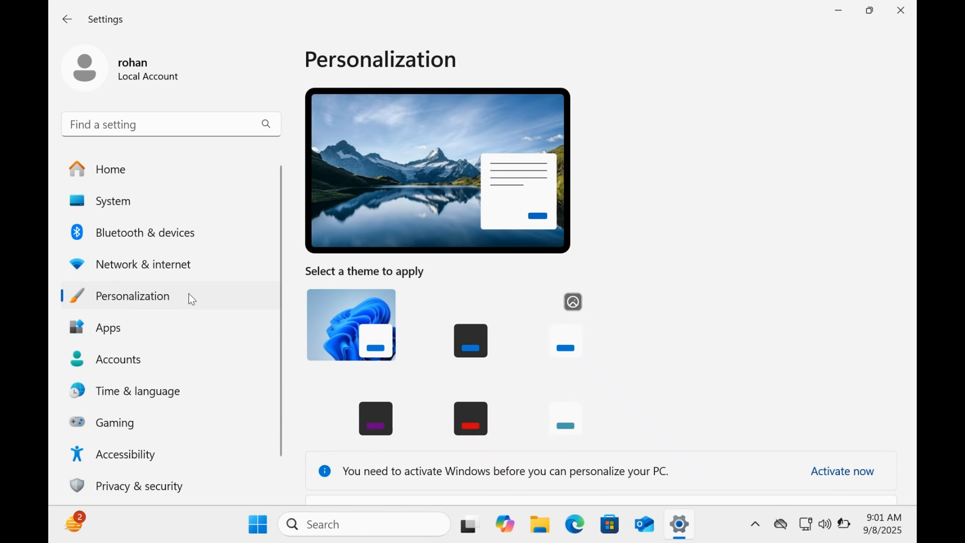
{"action": "scroll", "coordinate": [575, 371], "scroll_direction": "down", "scroll_amount": 10}
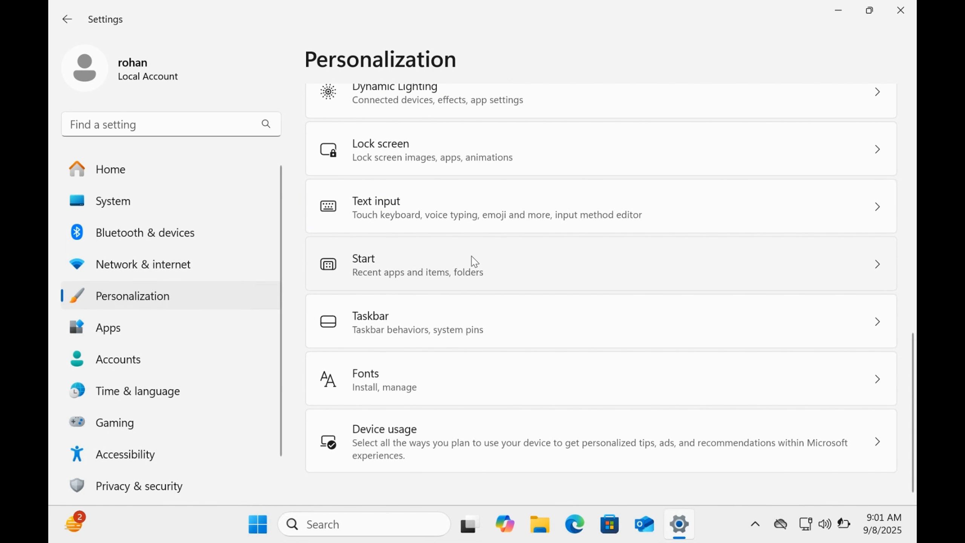
{"action": "left_click", "coordinate": [474, 262]}
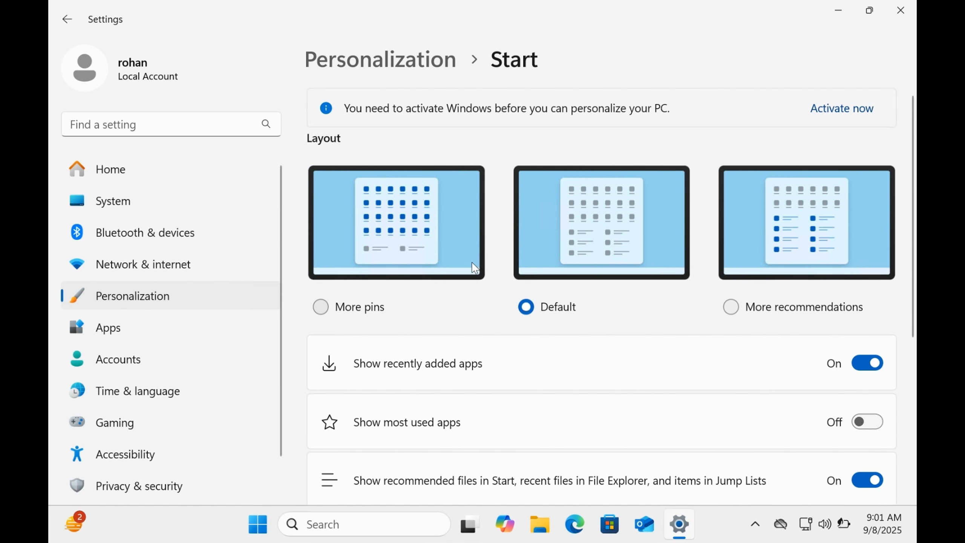
{"action": "scroll", "coordinate": [523, 377], "scroll_direction": "down", "scroll_amount": 5}
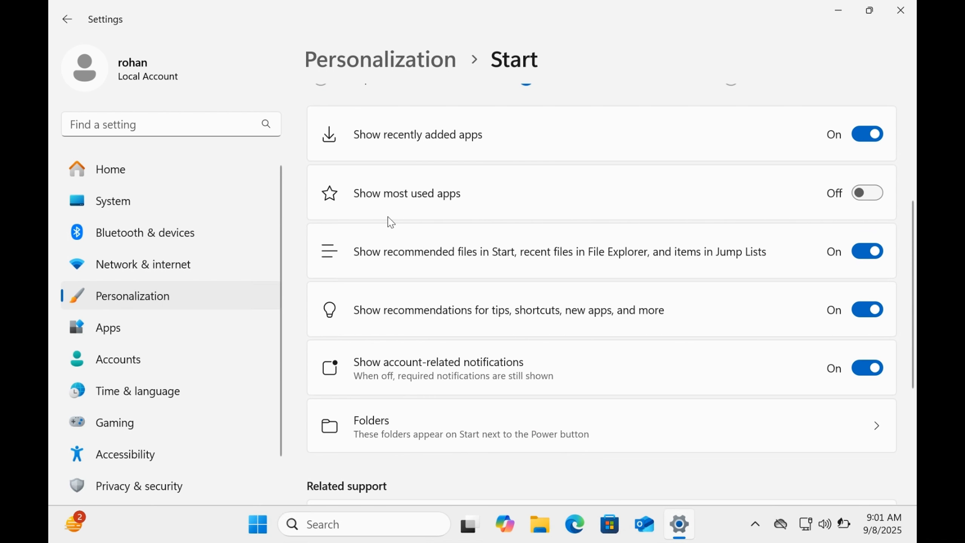
- Minimize Settings and open Local Disk (C:) in File Explorer
{"action": "left_click", "coordinate": [838, 10]}
{"action": "left_click", "coordinate": [539, 525]}
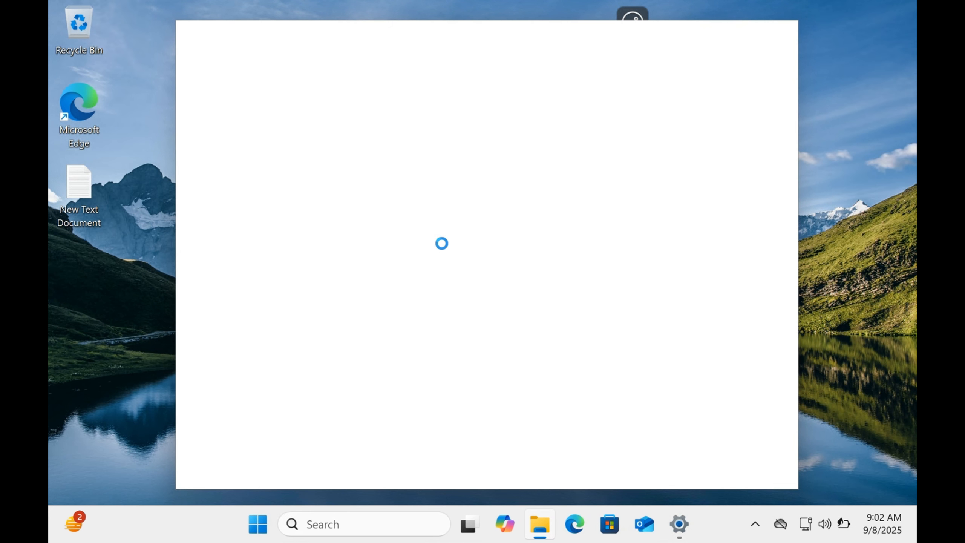
{"action": "left_click", "coordinate": [231, 426]}
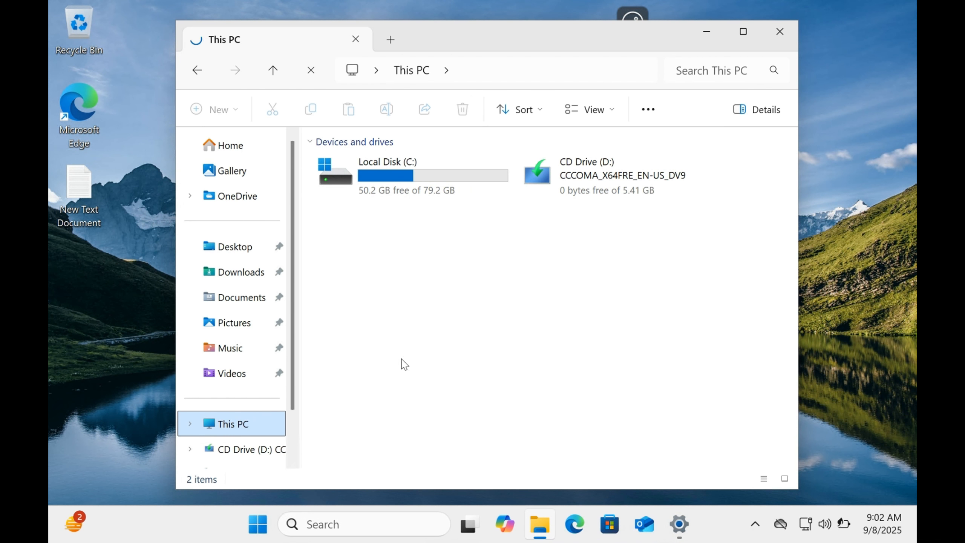
{"action": "left_click", "coordinate": [427, 191]}
{"action": "double_click", "coordinate": [427, 191]}
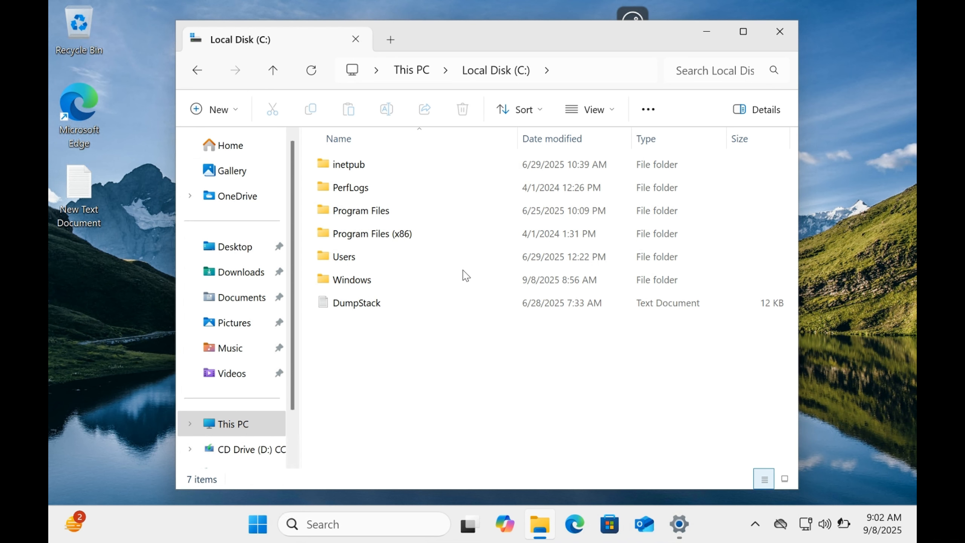
- Create a new folder named importantfils in the root of the C: drive
{"action": "right_click", "coordinate": [411, 380]}
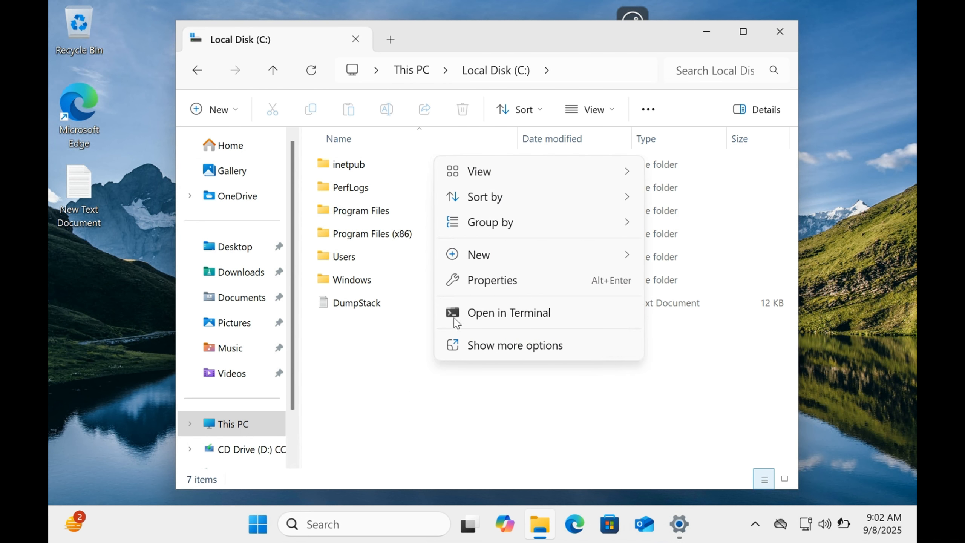
{"action": "mouse_move", "coordinate": [509, 259]}
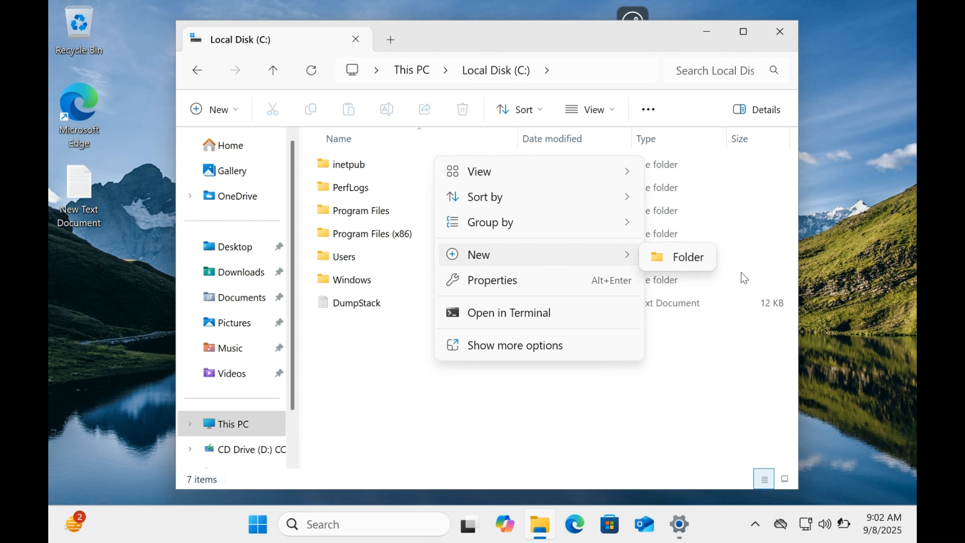
{"action": "left_click", "coordinate": [698, 258]}
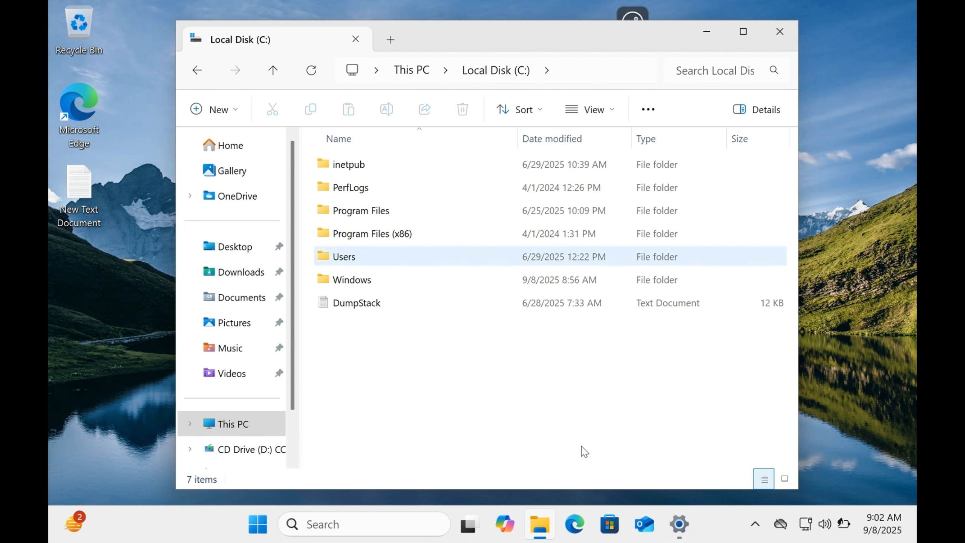
{"action": "type", "text": "i"}
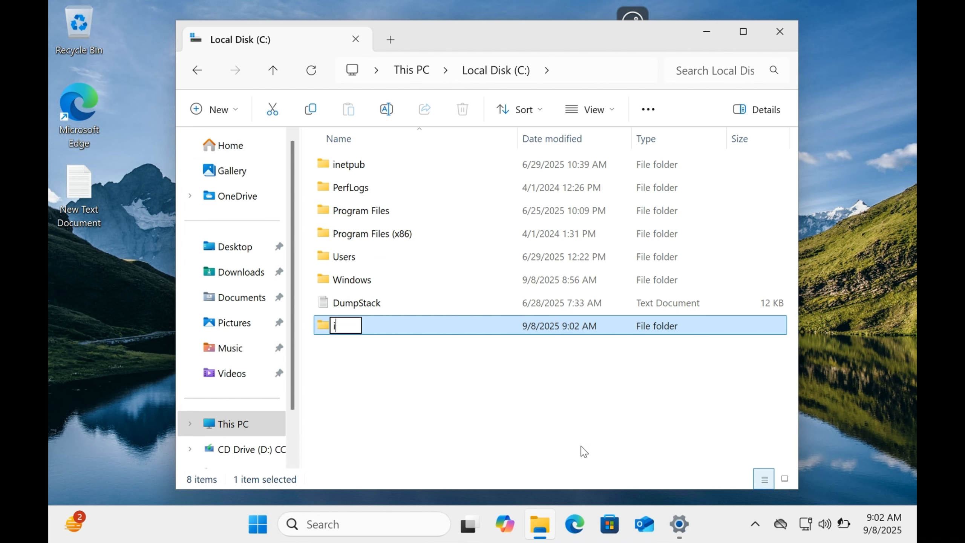
{"action": "type", "text": "mpo"}
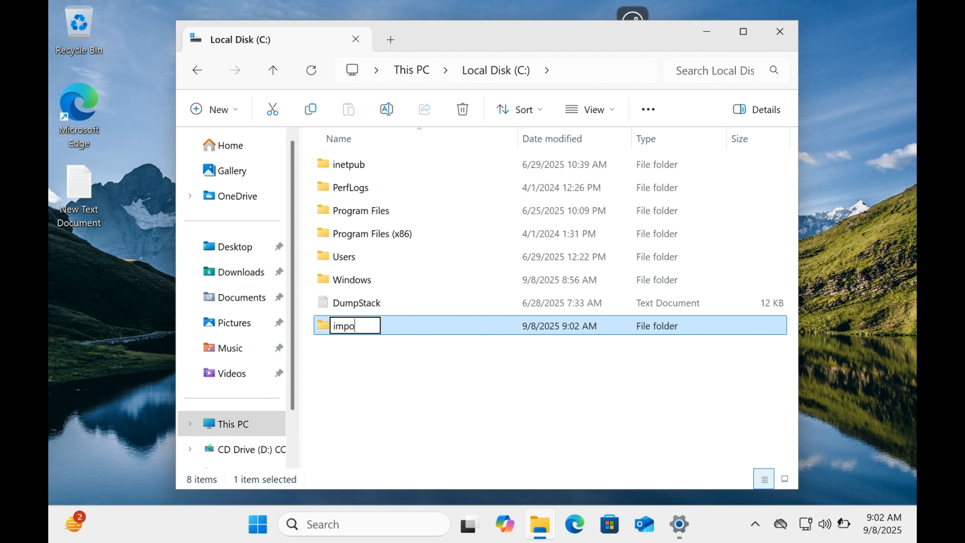
{"action": "type", "text": "rtantfi"}
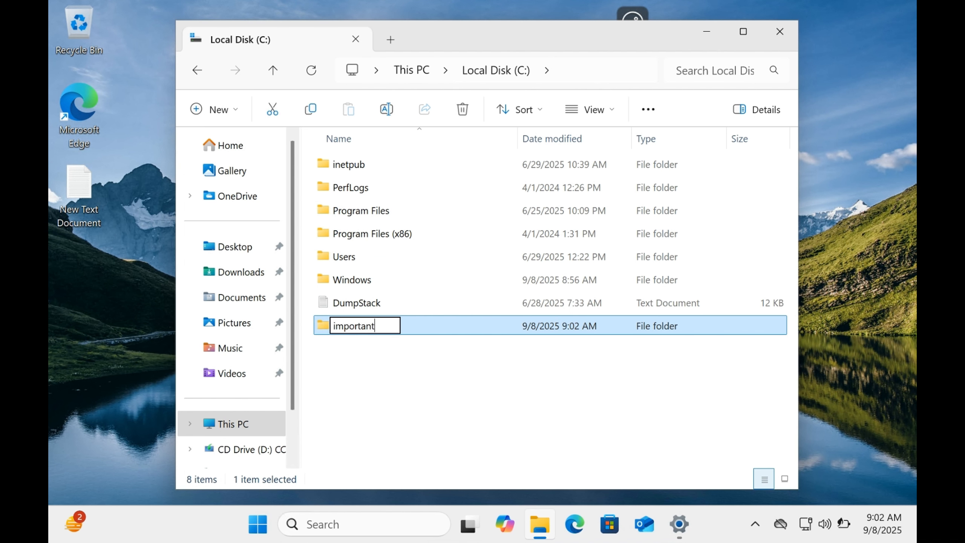
{"action": "type", "text": "ls"}
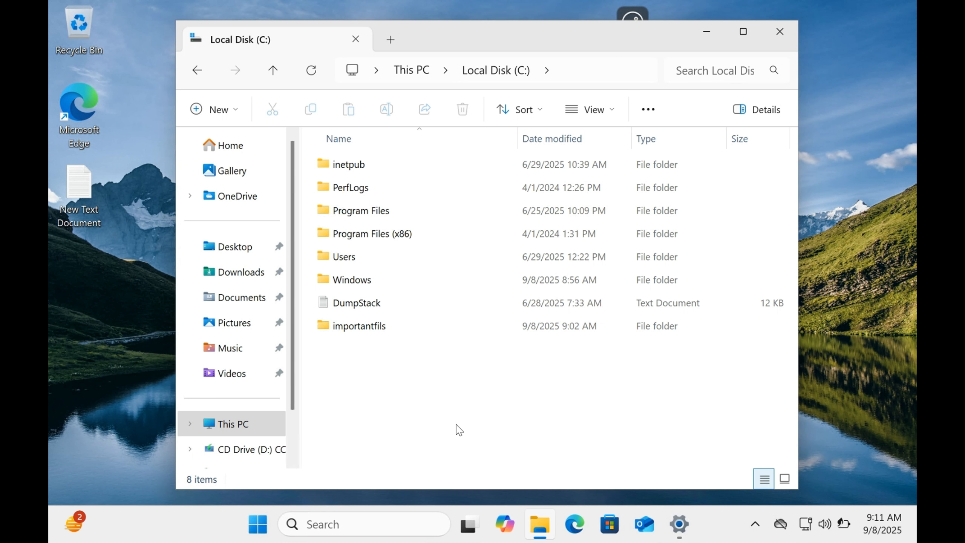
- Open Notepad and enter the text "abcdfgsdffg" in the document
{"action": "key", "text": "super+r"}
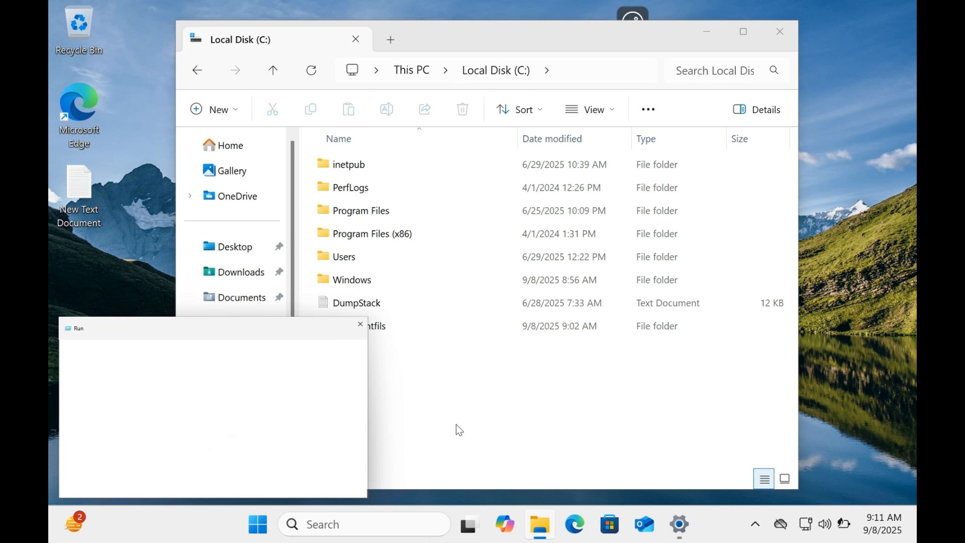
{"action": "key", "text": "Return"}
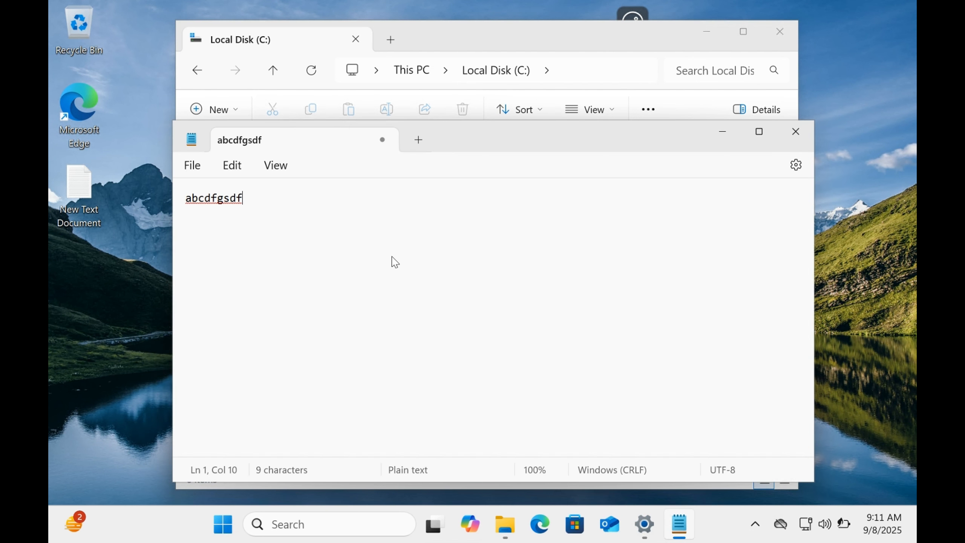
{"action": "type", "text": "fg"}
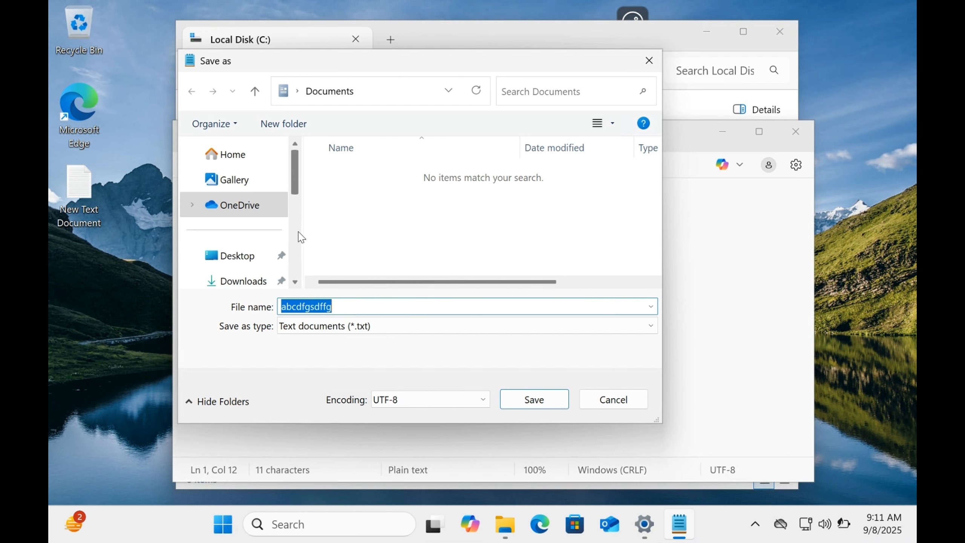
- Save the text document to the Desktop as important.exe and close Notepad
{"action": "left_click", "coordinate": [237, 257]}
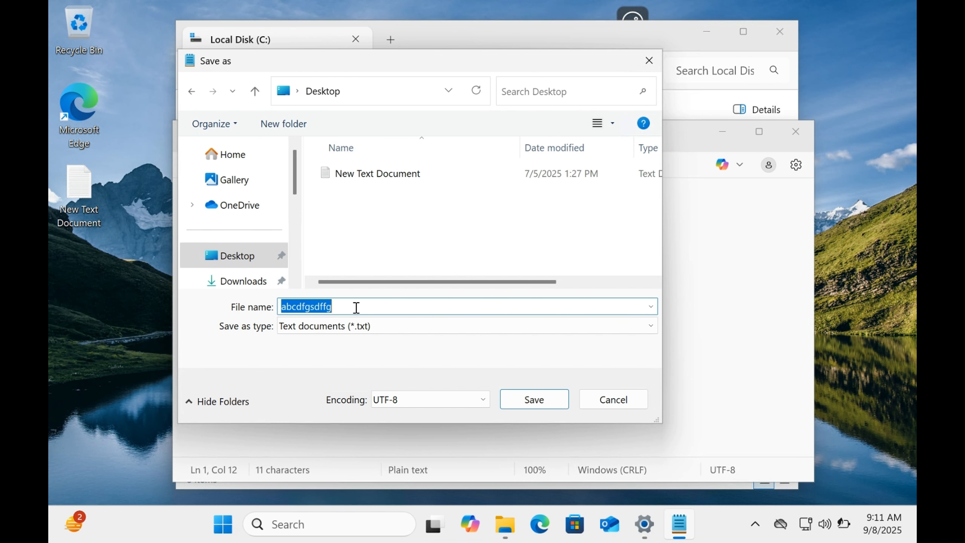
{"action": "type", "text": "impo"}
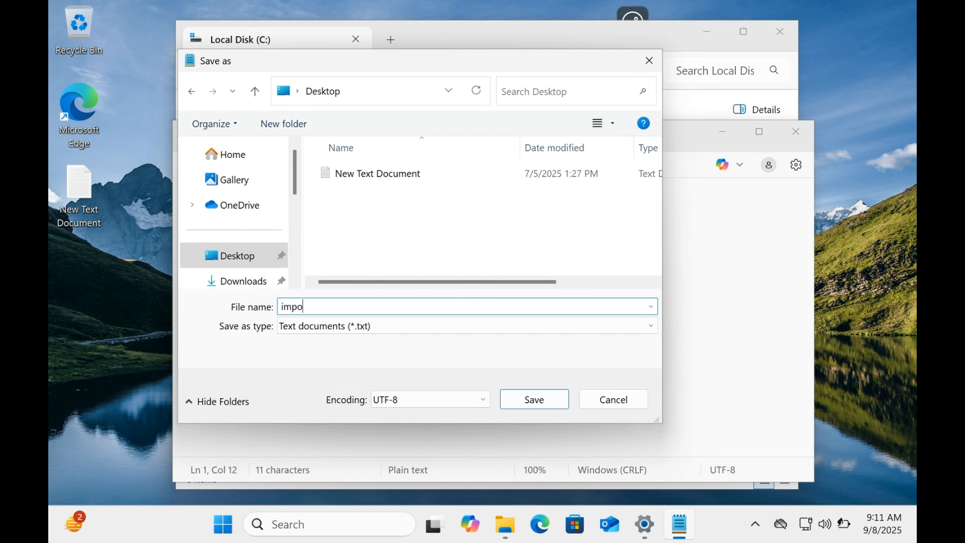
{"action": "type", "text": "rtant.exe"}
{"action": "left_click", "coordinate": [516, 404]}
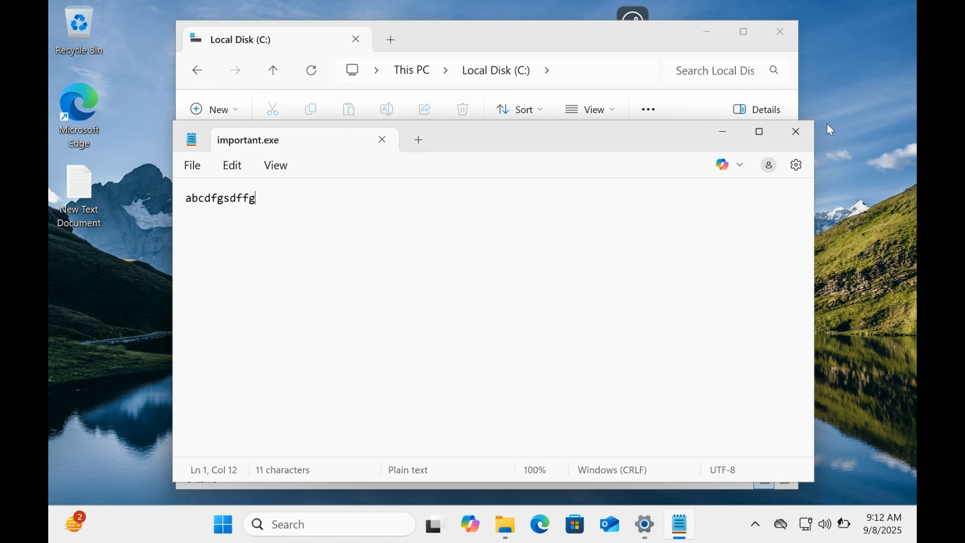
{"action": "left_click", "coordinate": [799, 127]}
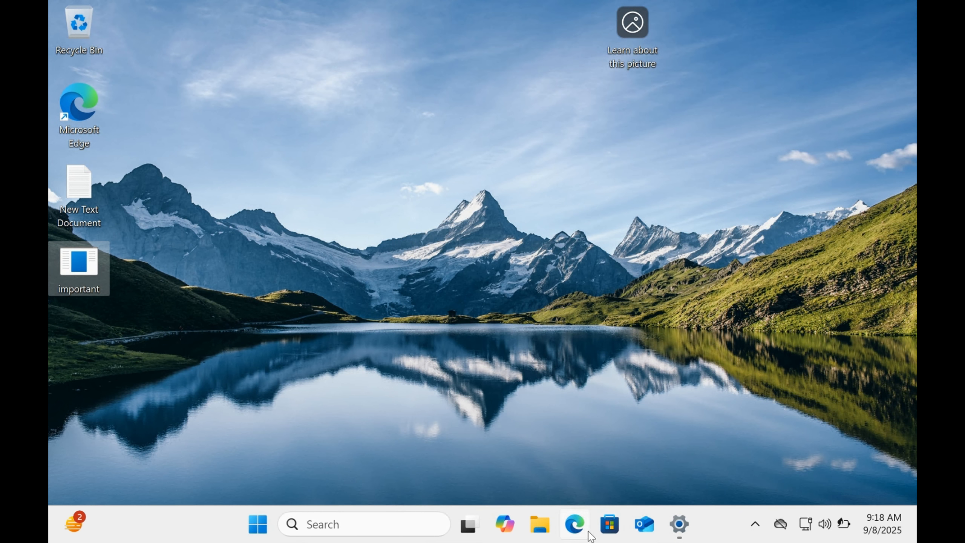
- Switch to the Microsoft Intune admin center in Edge and open the device configuration policies
{"action": "left_click", "coordinate": [477, 94]}
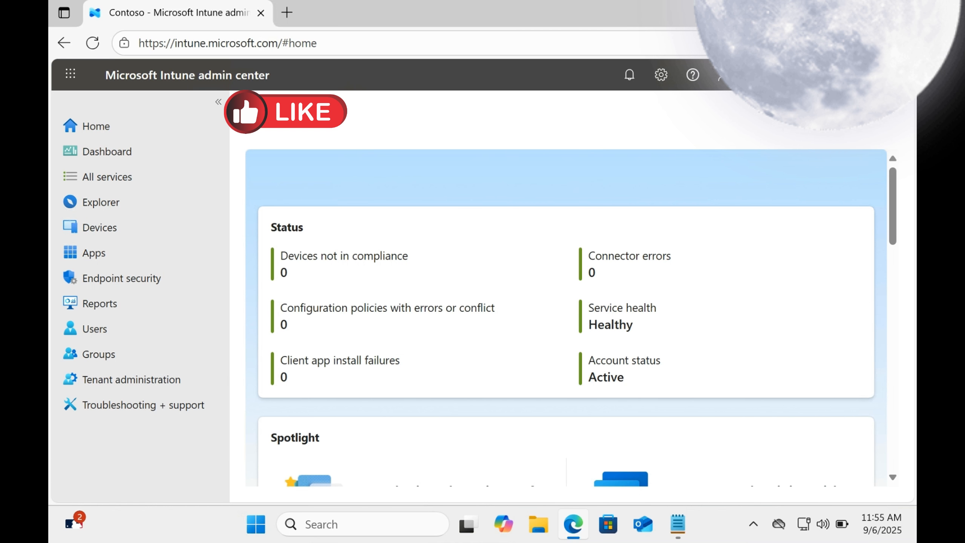
{"action": "left_click", "coordinate": [151, 234]}
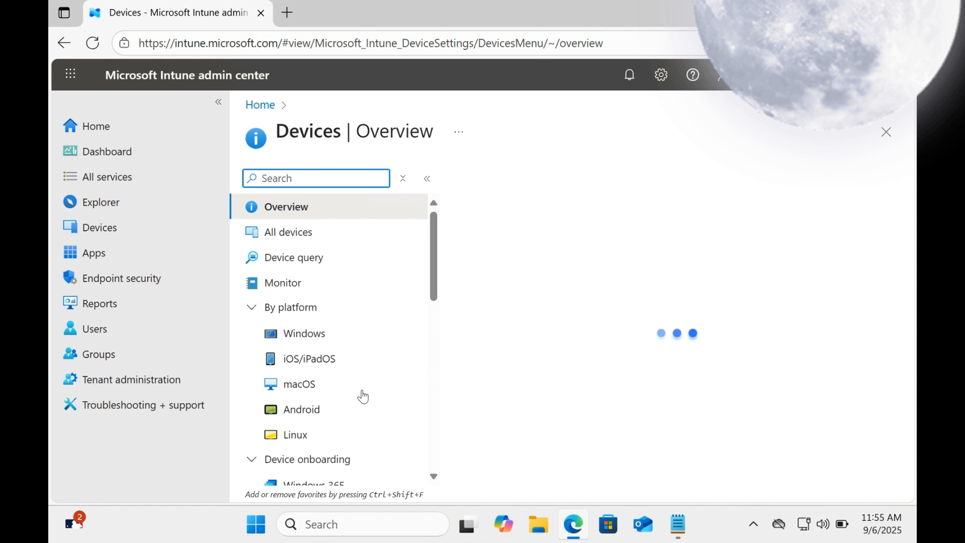
{"action": "scroll", "coordinate": [362, 395], "scroll_direction": "down", "scroll_amount": 4}
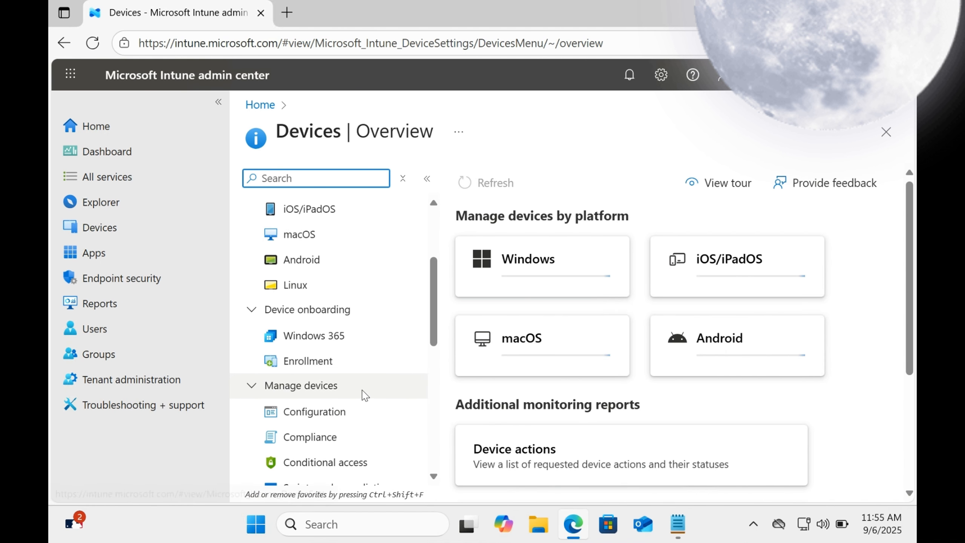
{"action": "left_click", "coordinate": [353, 415]}
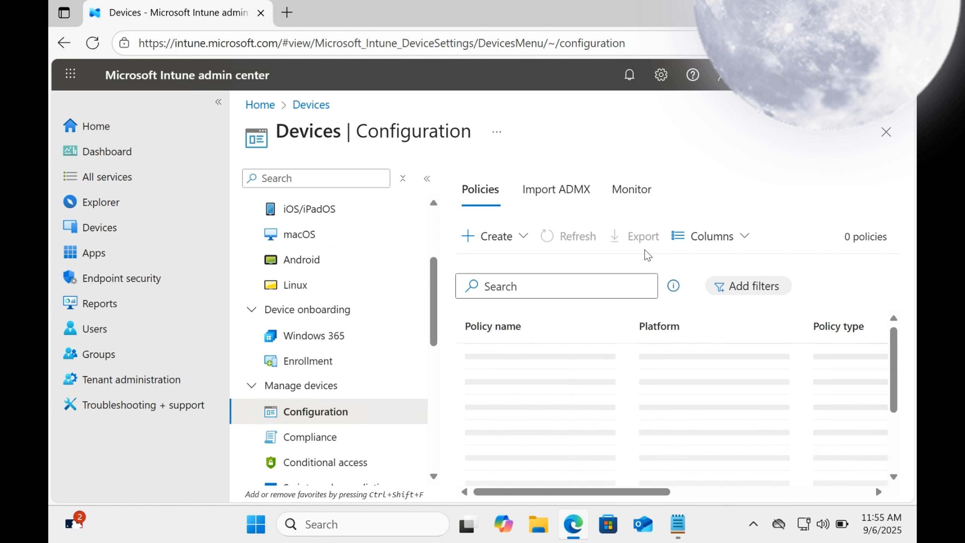
- Start a new configuration policy with platform Windows 10 and later and profile type Templates
{"action": "left_click", "coordinate": [494, 236]}
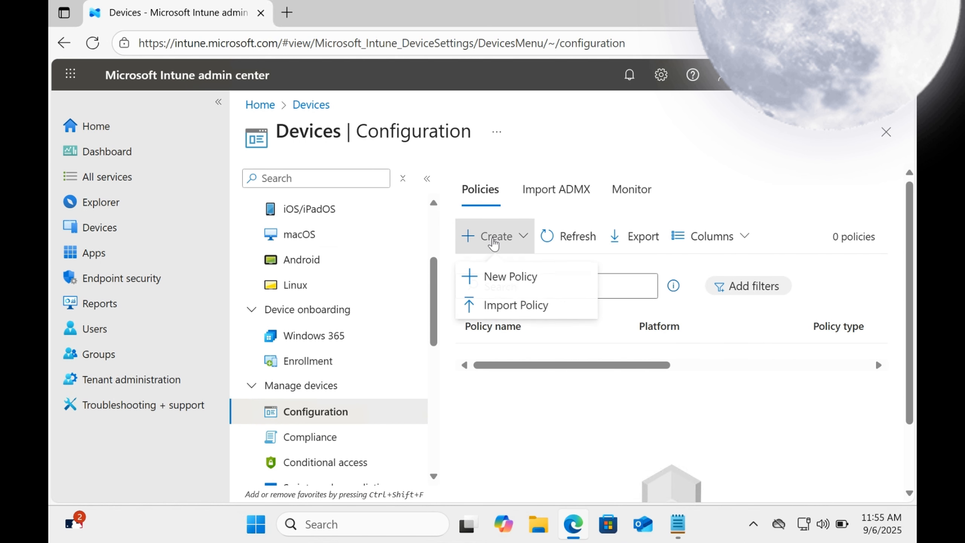
{"action": "left_click", "coordinate": [519, 286]}
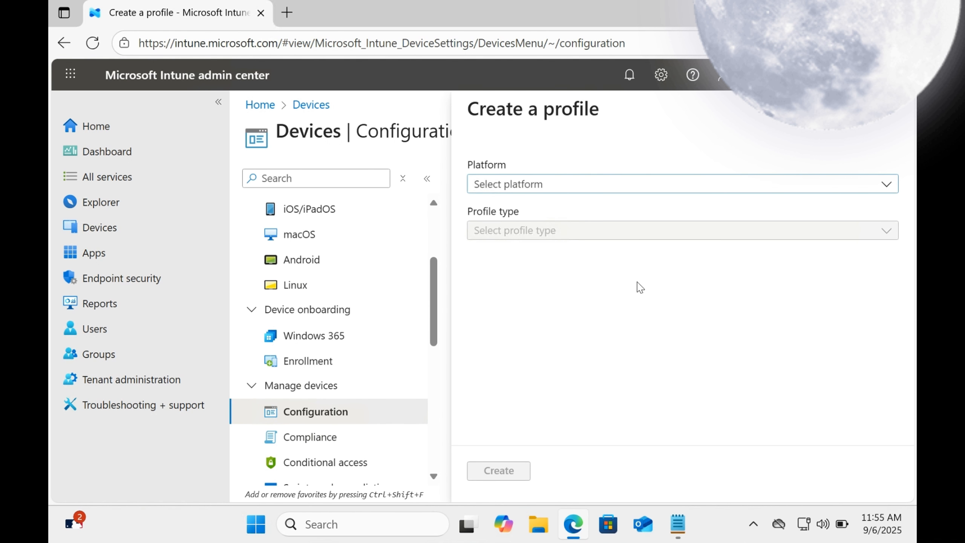
{"action": "left_click", "coordinate": [599, 185]}
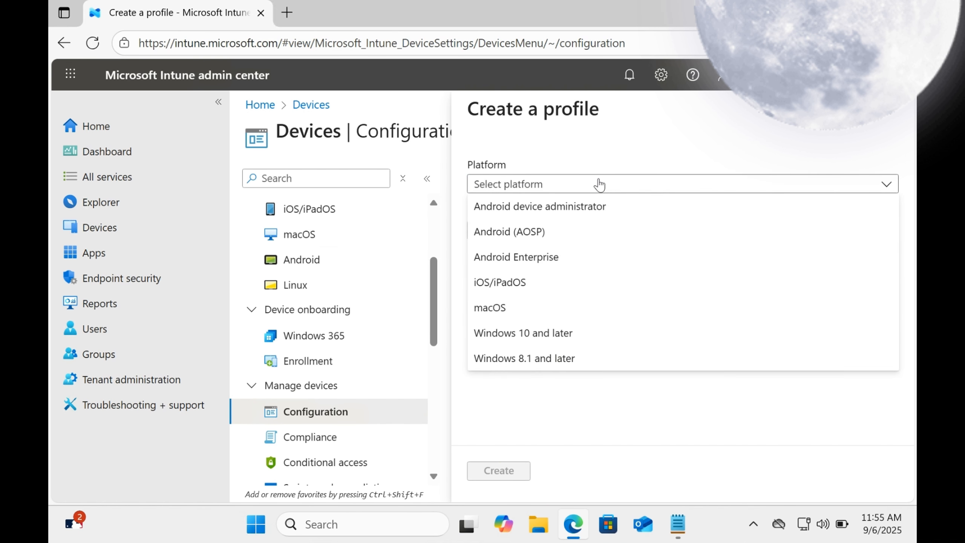
{"action": "left_click", "coordinate": [580, 338]}
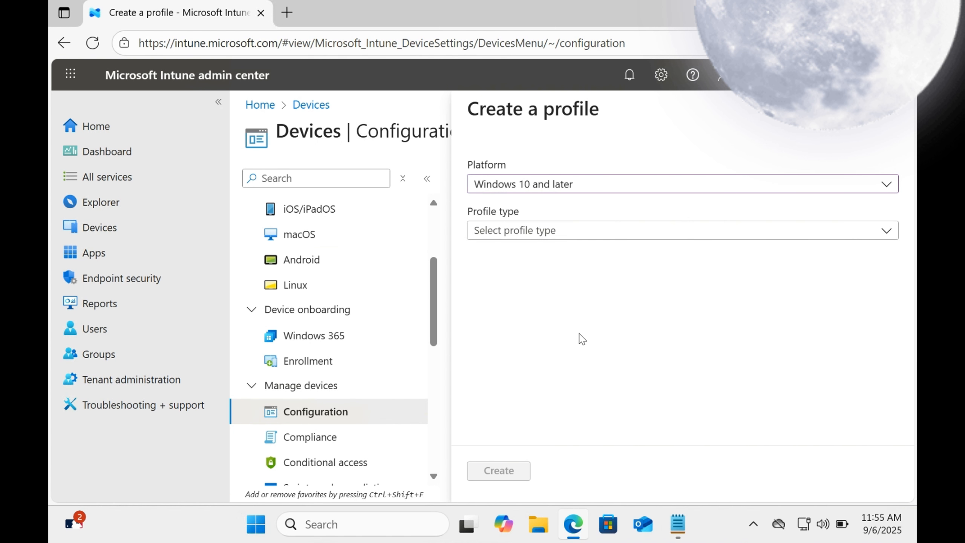
{"action": "left_click", "coordinate": [557, 231]}
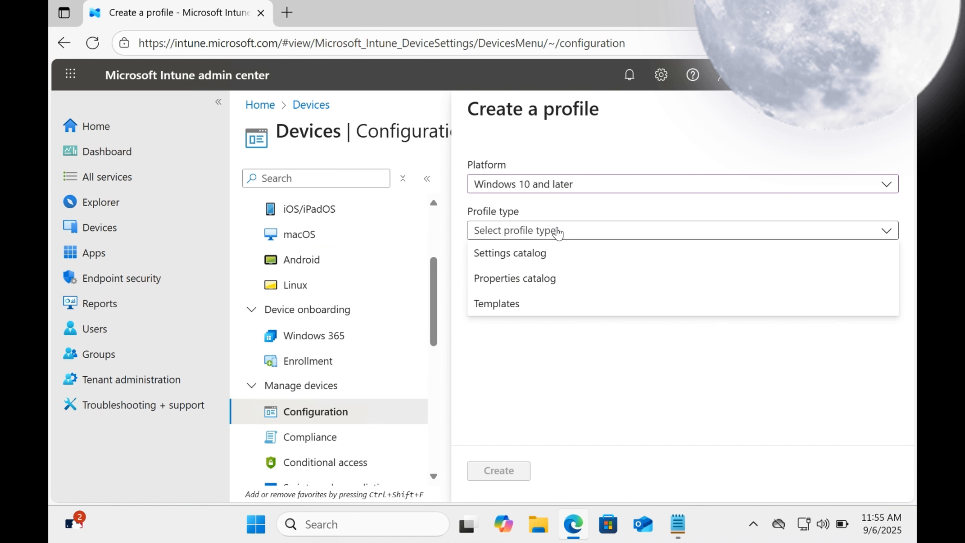
{"action": "left_click", "coordinate": [545, 313]}
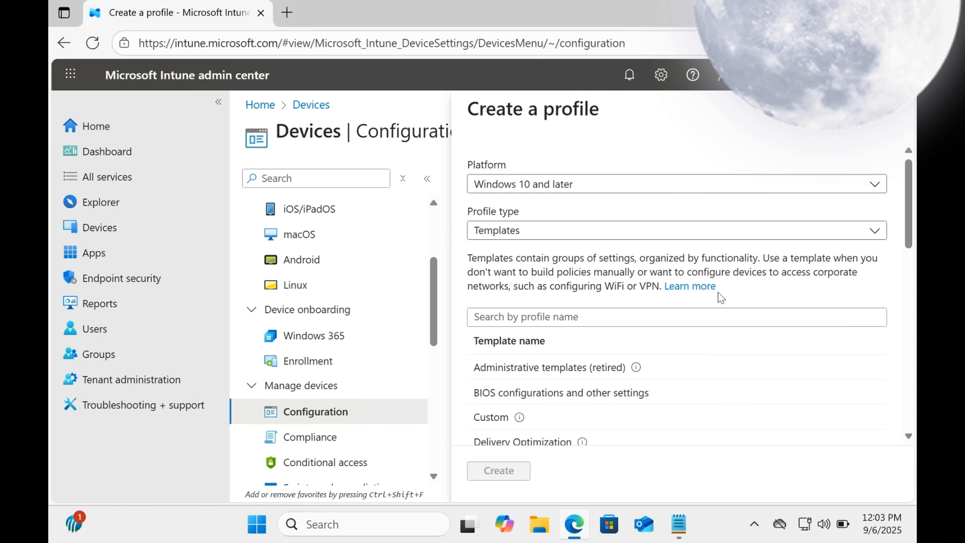
- Choose the Device restrictions template for the new profile
{"action": "scroll", "coordinate": [695, 400], "scroll_direction": "down", "scroll_amount": 2}
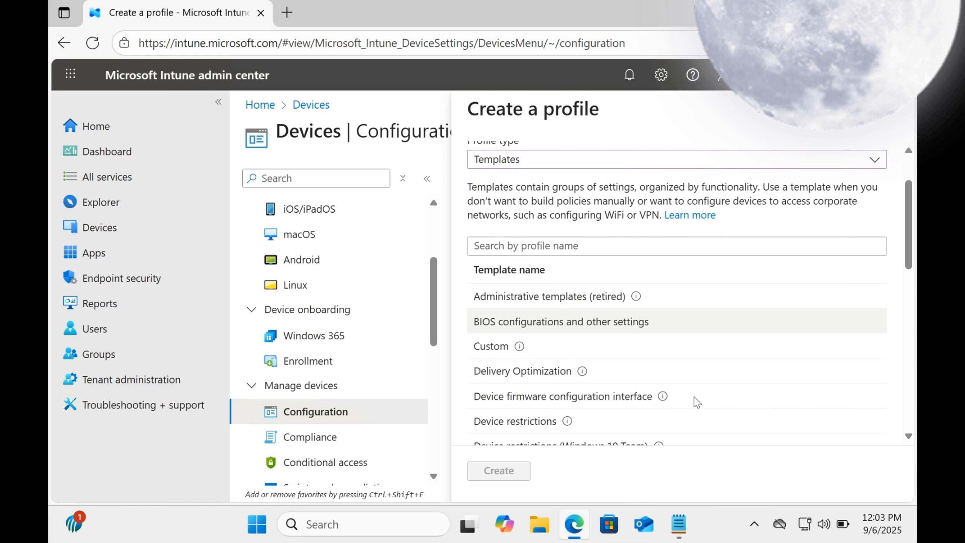
{"action": "scroll", "coordinate": [695, 400], "scroll_direction": "down", "scroll_amount": 2}
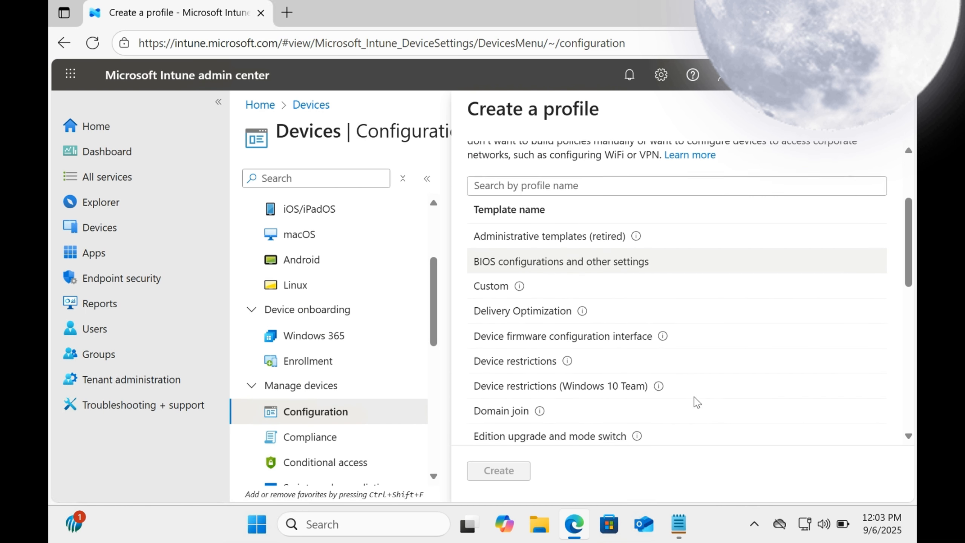
{"action": "left_click", "coordinate": [501, 363]}
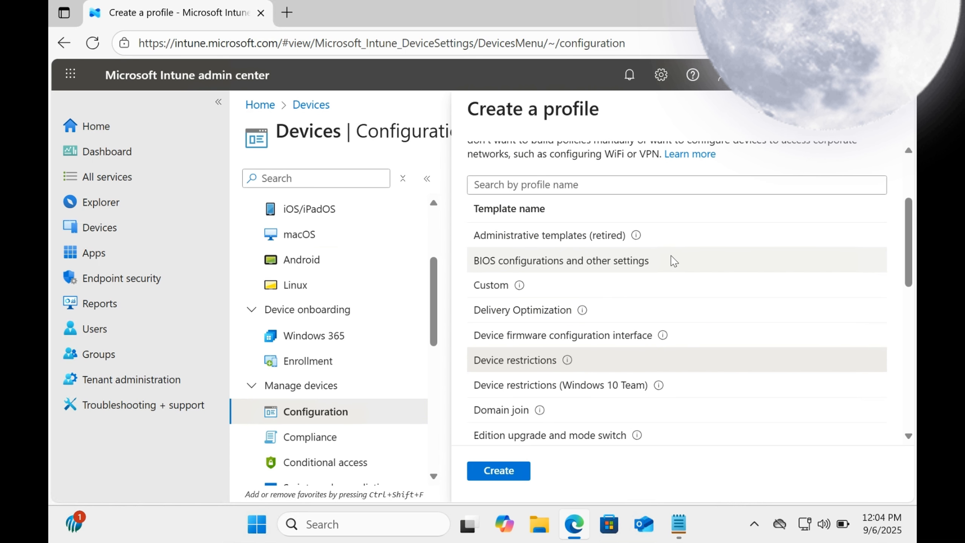
- Create the profile from the Device restrictions template and name it Organization Device Restriction
{"action": "scroll", "coordinate": [665, 395], "scroll_direction": "down", "scroll_amount": 12}
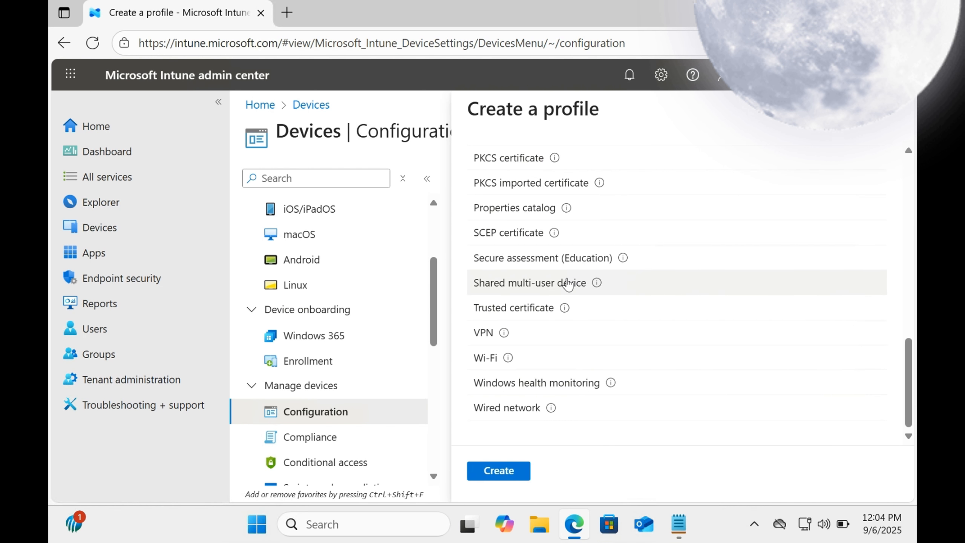
{"action": "scroll", "coordinate": [568, 285], "scroll_direction": "up", "scroll_amount": 8}
{"action": "scroll", "coordinate": [568, 283], "scroll_direction": "up", "scroll_amount": 3}
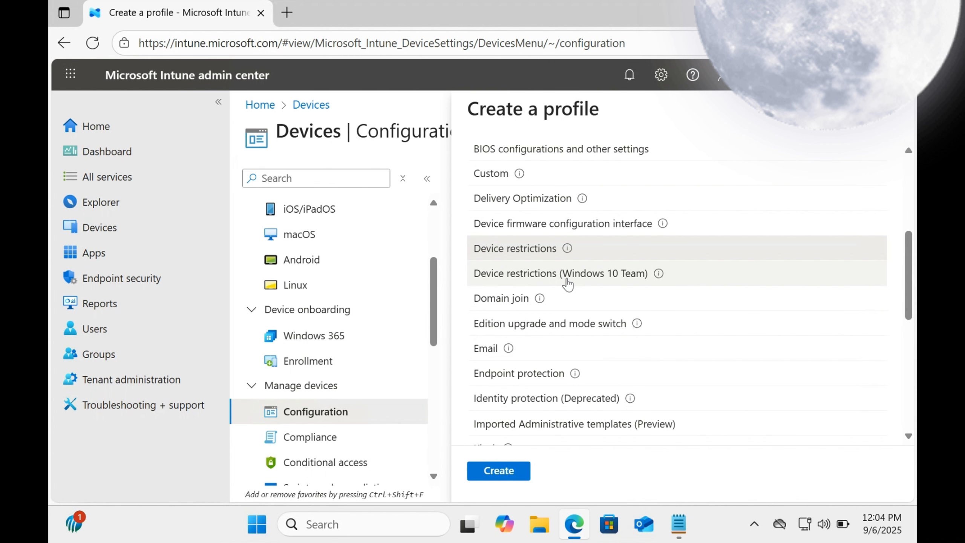
{"action": "left_click", "coordinate": [523, 477]}
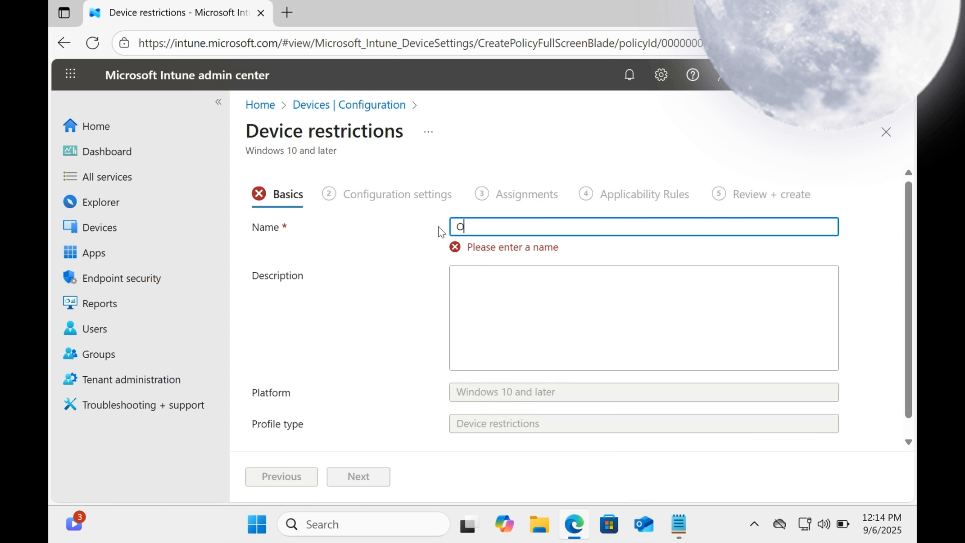
{"action": "type", "text": "rgani"}
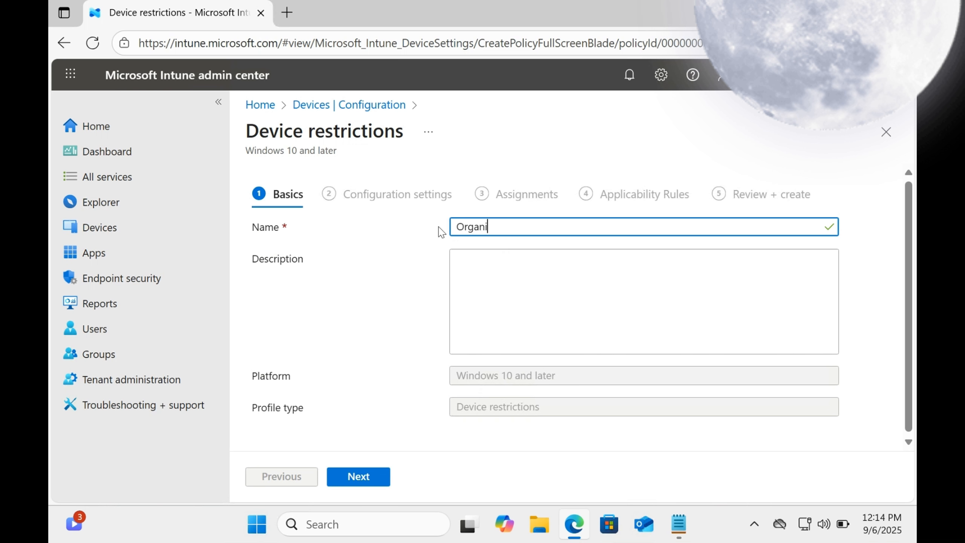
{"action": "type", "text": "zation Device "}
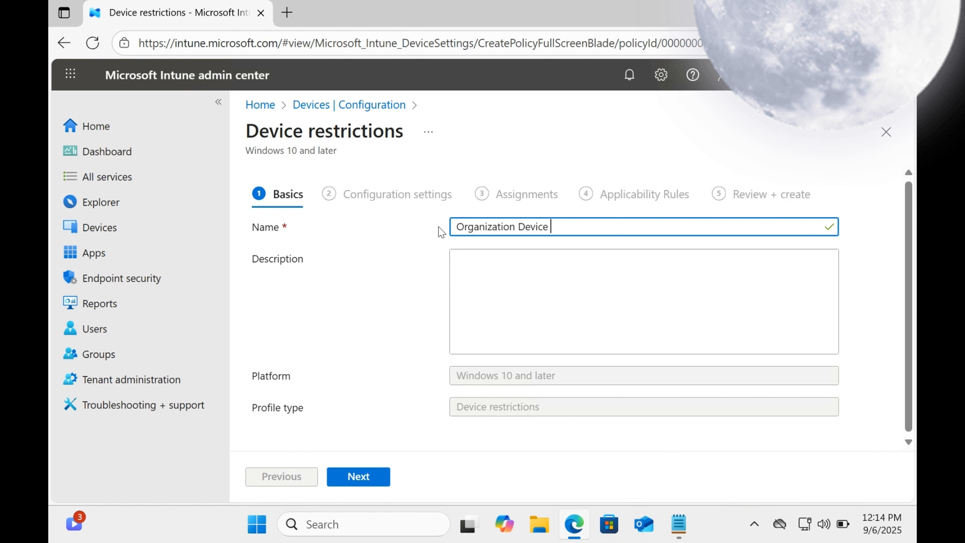
{"action": "type", "text": "Restriction"}
- Set the profile description to Organization Device Restriction Policy and continue to the configuration settings
{"action": "left_click", "coordinate": [501, 276]}
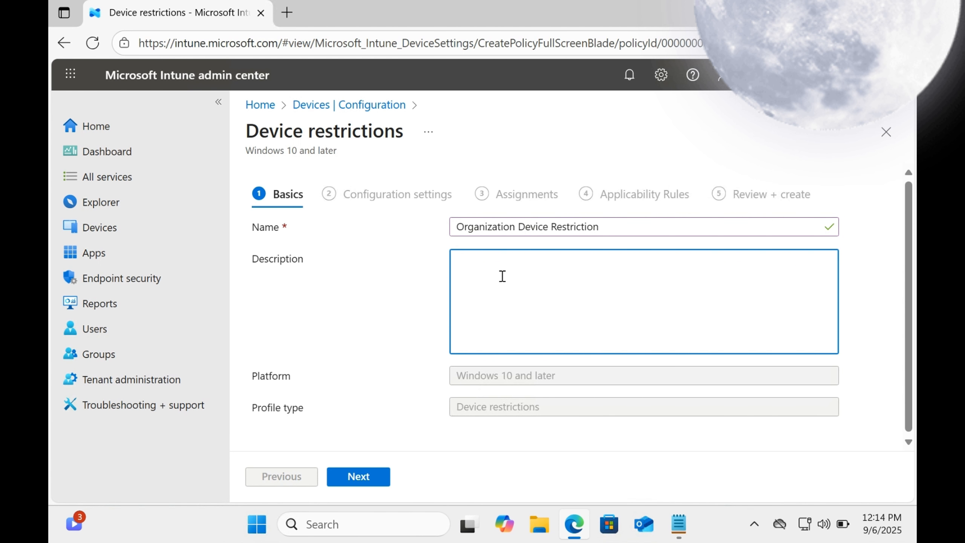
{"action": "left_click_drag", "start_coordinate": [639, 229], "coordinate": [303, 258]}
{"action": "key", "text": "ctrl+c"}
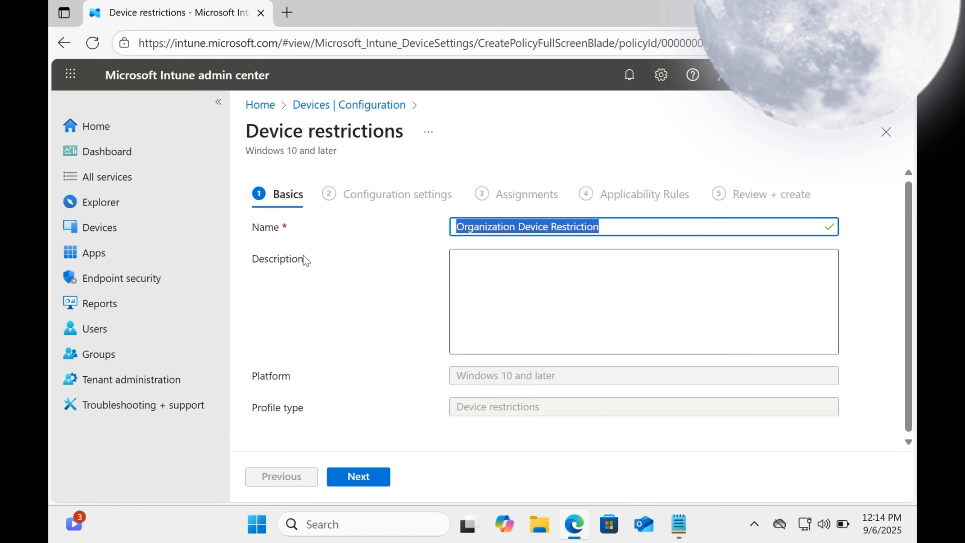
{"action": "left_click", "coordinate": [553, 285]}
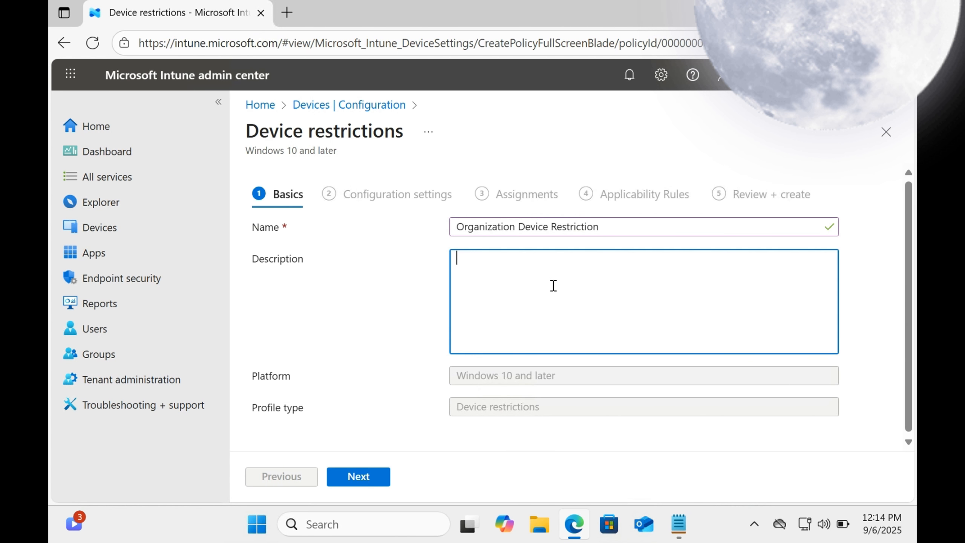
{"action": "key", "text": "ctrl+v"}
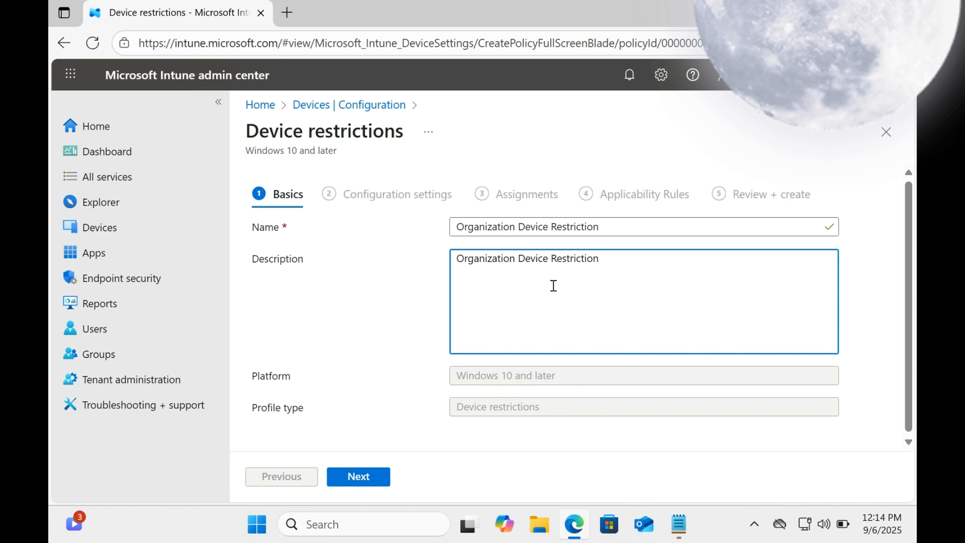
{"action": "type", "text": "Policy"}
{"action": "left_click", "coordinate": [365, 480]}
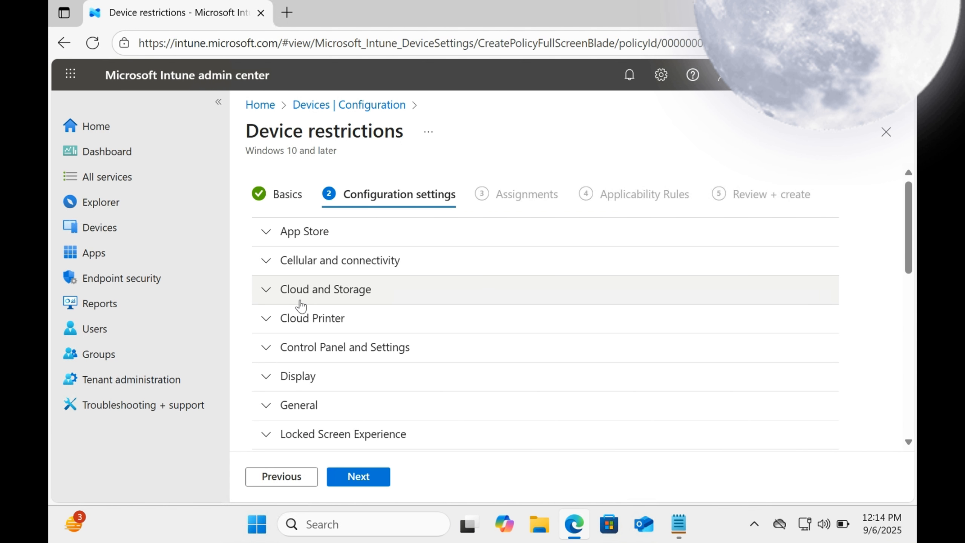
- Set Gaming to Block in the Control Panel and Settings restrictions
{"action": "left_click", "coordinate": [272, 349]}
{"action": "scroll", "coordinate": [493, 372], "scroll_direction": "down", "scroll_amount": 3}
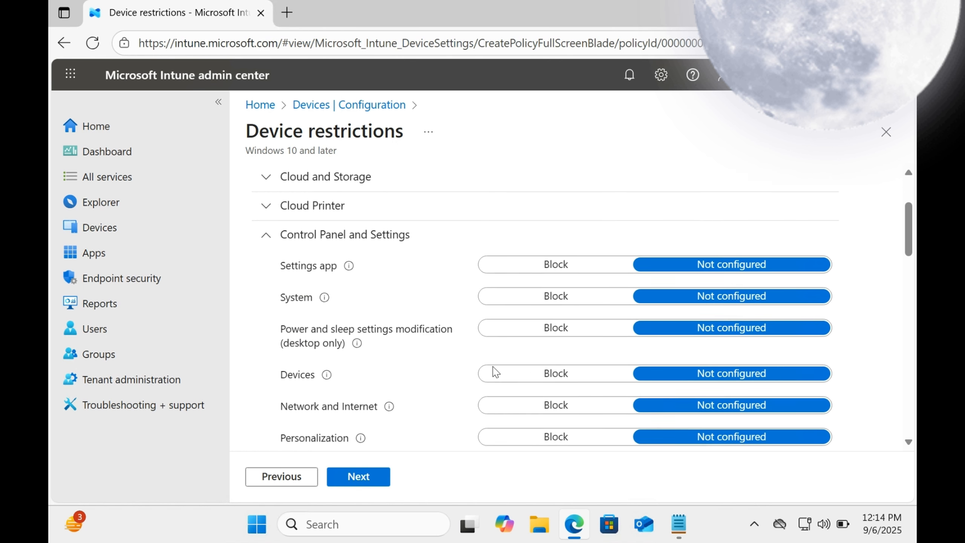
{"action": "scroll", "coordinate": [496, 372], "scroll_direction": "down", "scroll_amount": 6}
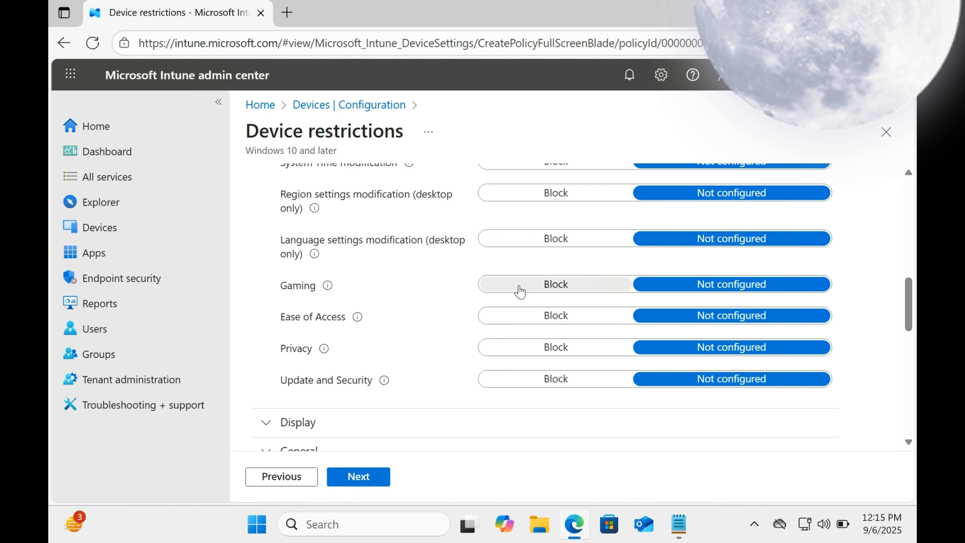
{"action": "left_click", "coordinate": [519, 290]}
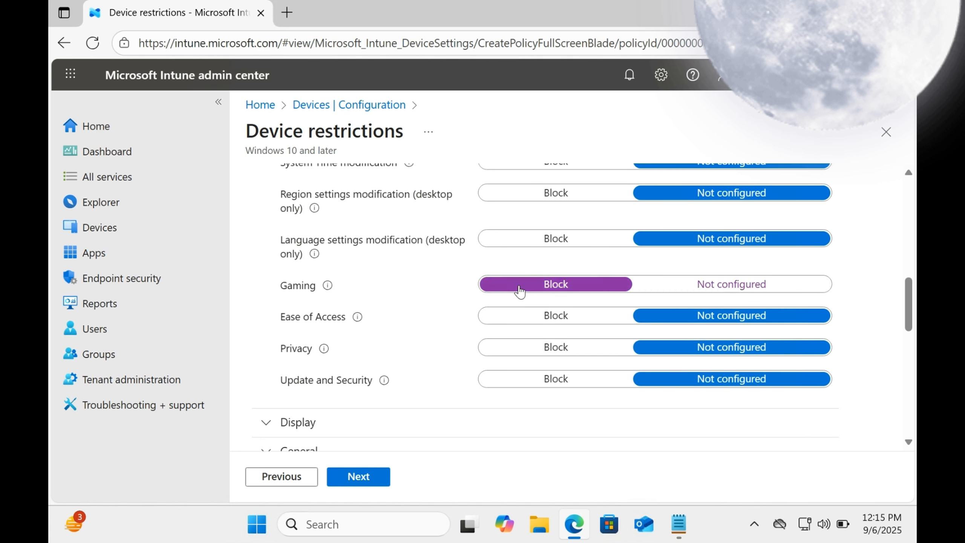
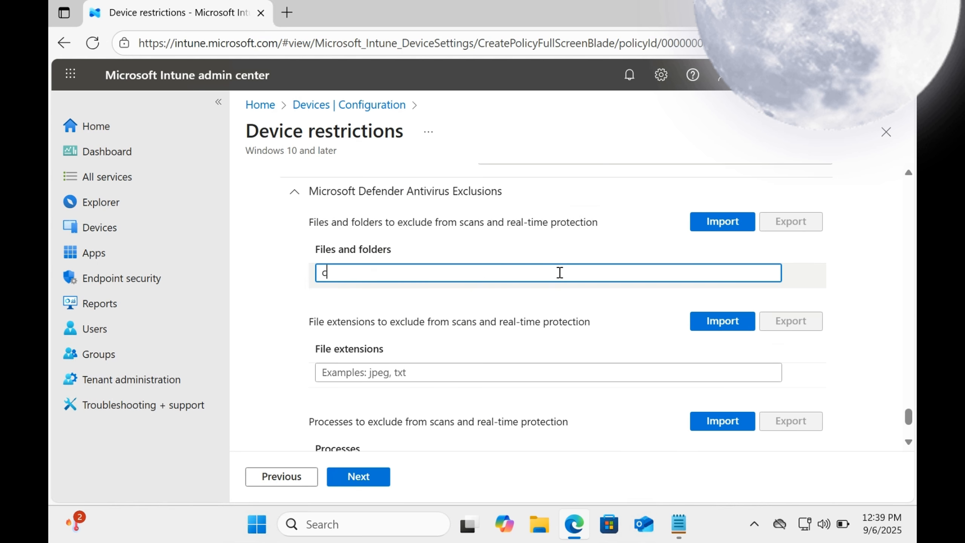
- Add c:\importantfiles to the files and folders excluded from Microsoft Defender Antivirus scans and real-time protection
{"action": "type", "text": "\\importantfiles"}
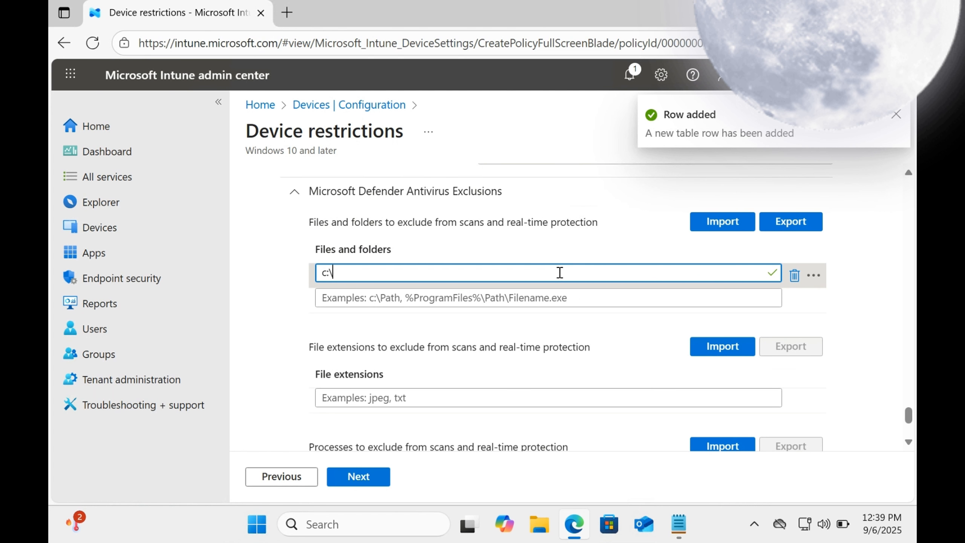
{"action": "type", "text": "im"}
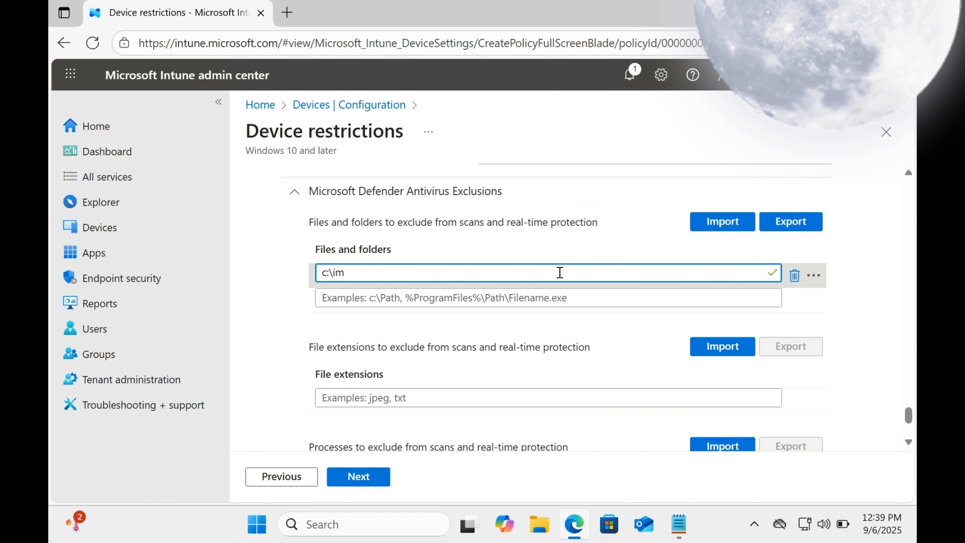
{"action": "type", "text": "portantfiles"}
{"action": "left_click", "coordinate": [280, 292]}
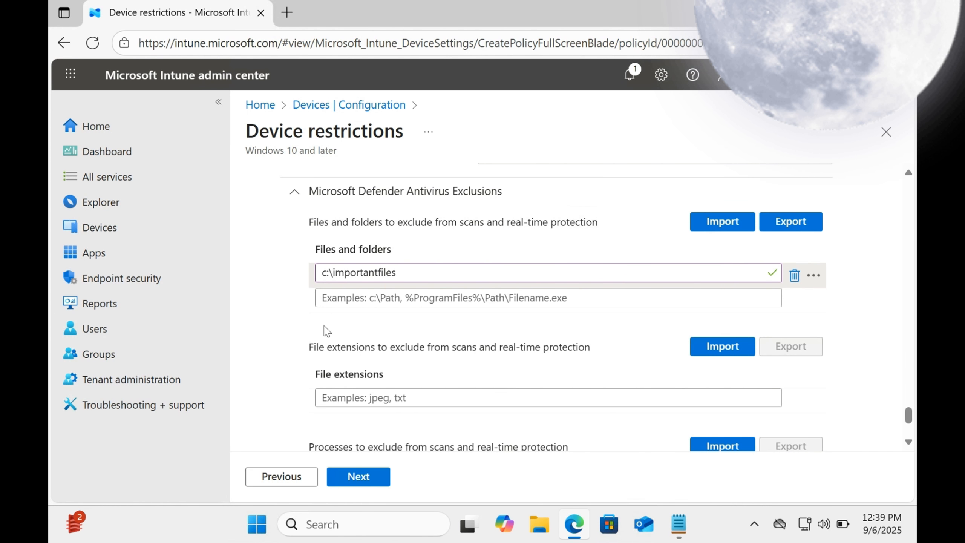
- Add important.exe to the file extensions excluded from Microsoft Defender Antivirus scans and real-time protection
{"action": "left_click", "coordinate": [344, 398]}
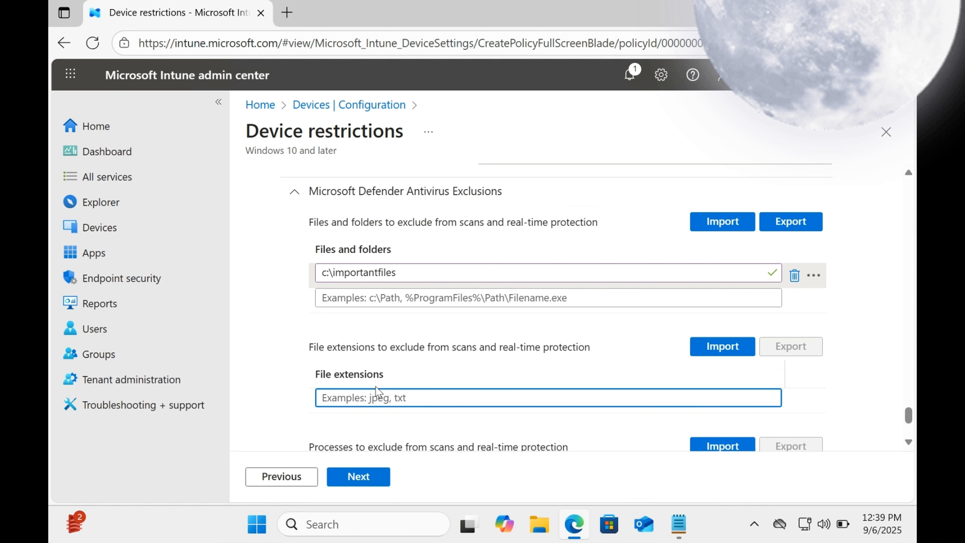
{"action": "type", "text": "impo"}
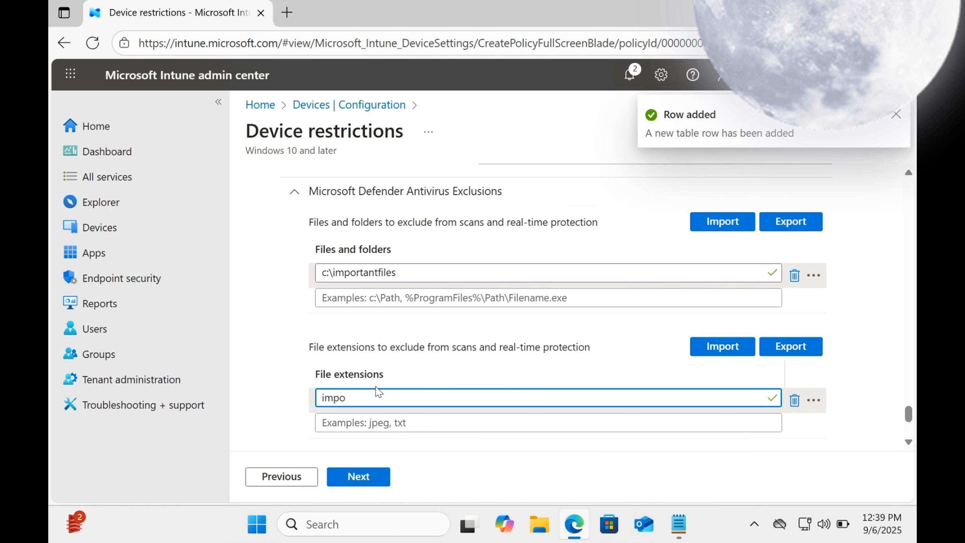
{"action": "type", "text": "rtan"}
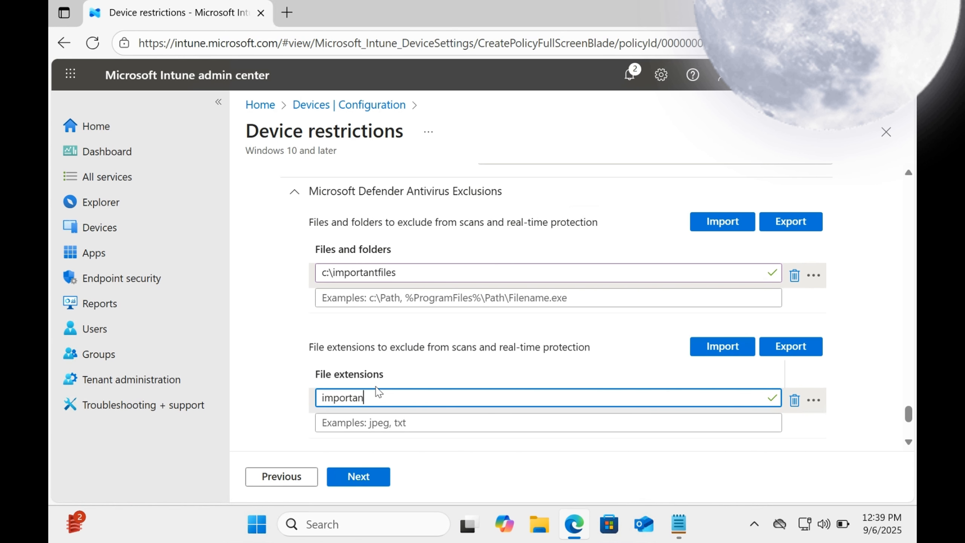
{"action": "type", "text": "t.exe"}
{"action": "scroll", "coordinate": [429, 381], "scroll_direction": "down", "scroll_amount": 3}
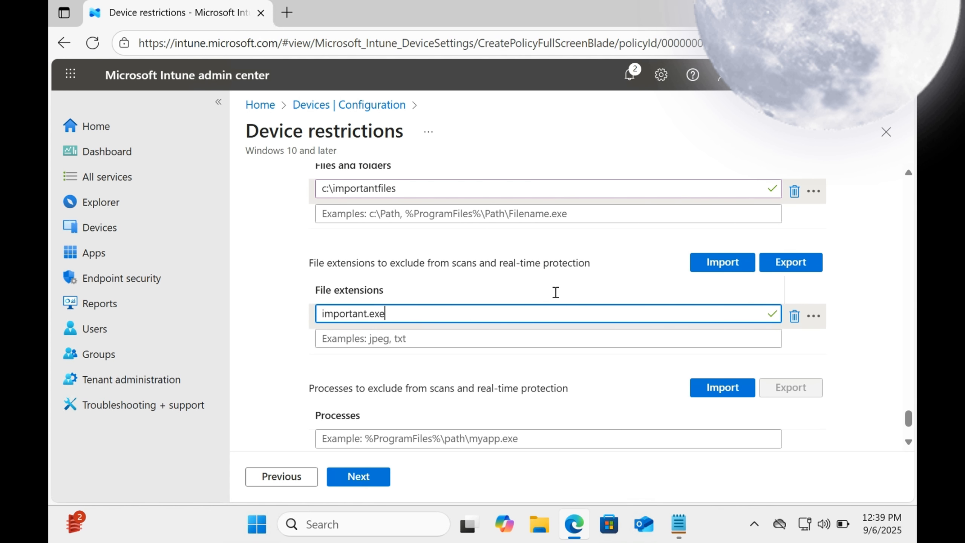
- Create the device restrictions policy without adding any group assignments or applicability rules
{"action": "left_click", "coordinate": [372, 481]}
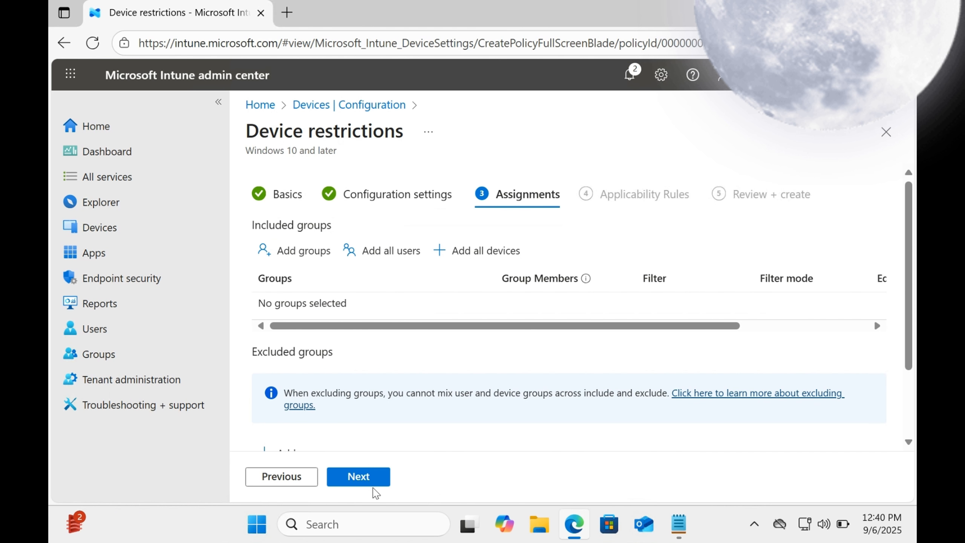
{"action": "left_click", "coordinate": [379, 487]}
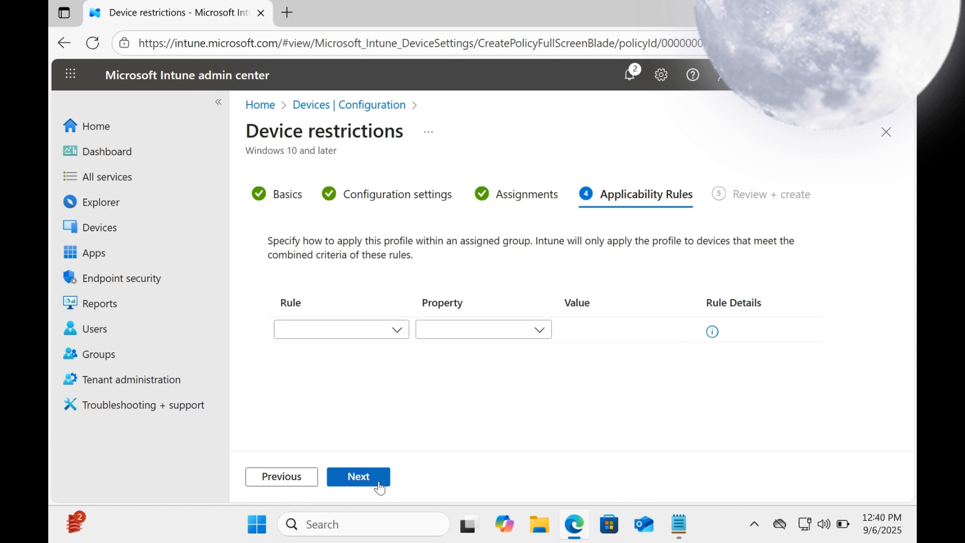
{"action": "left_click", "coordinate": [379, 484]}
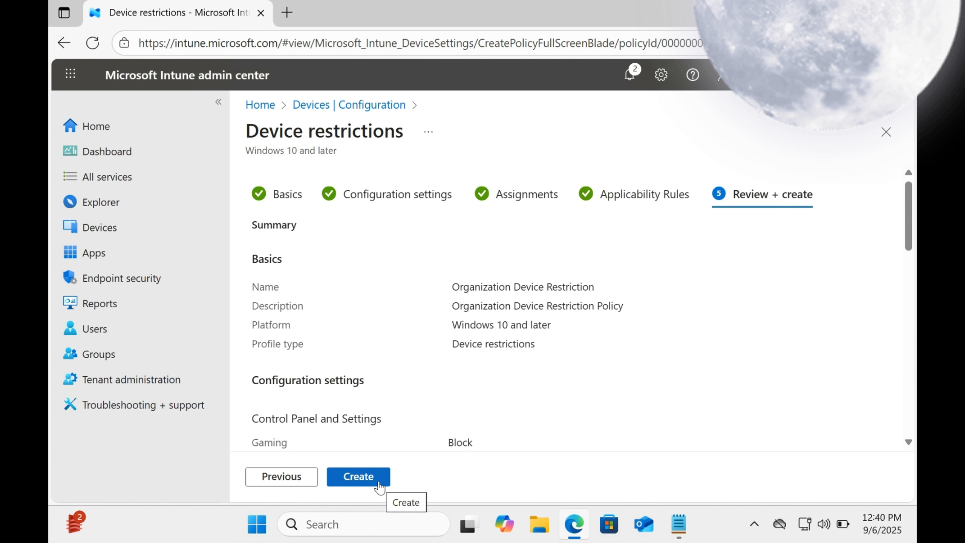
{"action": "left_click", "coordinate": [380, 485]}
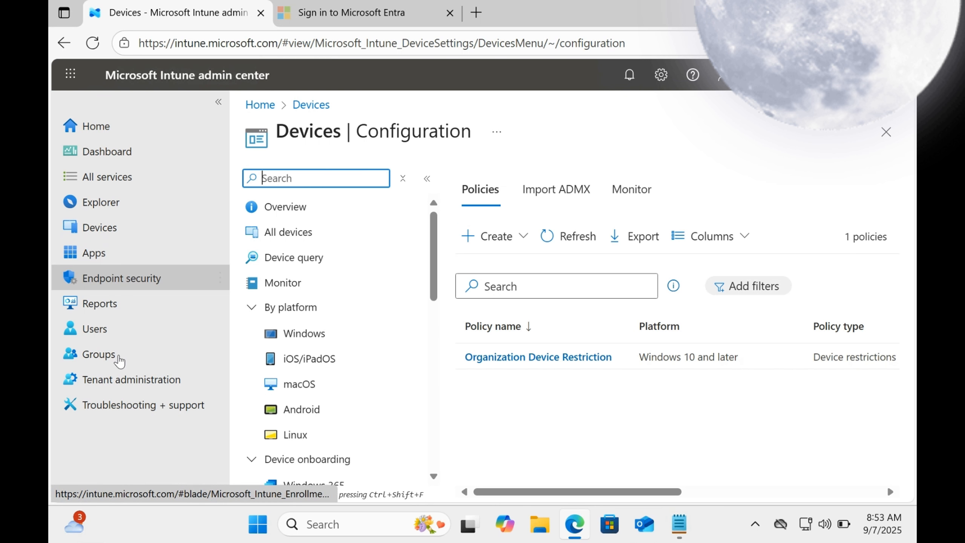
- Start a new security group in Intune and name it Device Restriction Group
{"action": "left_click", "coordinate": [118, 357]}
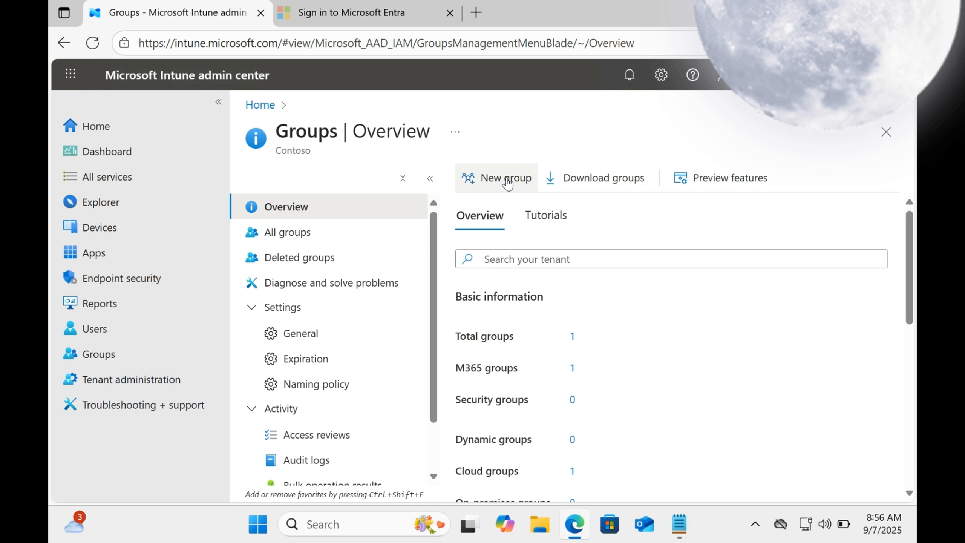
{"action": "left_click", "coordinate": [507, 178]}
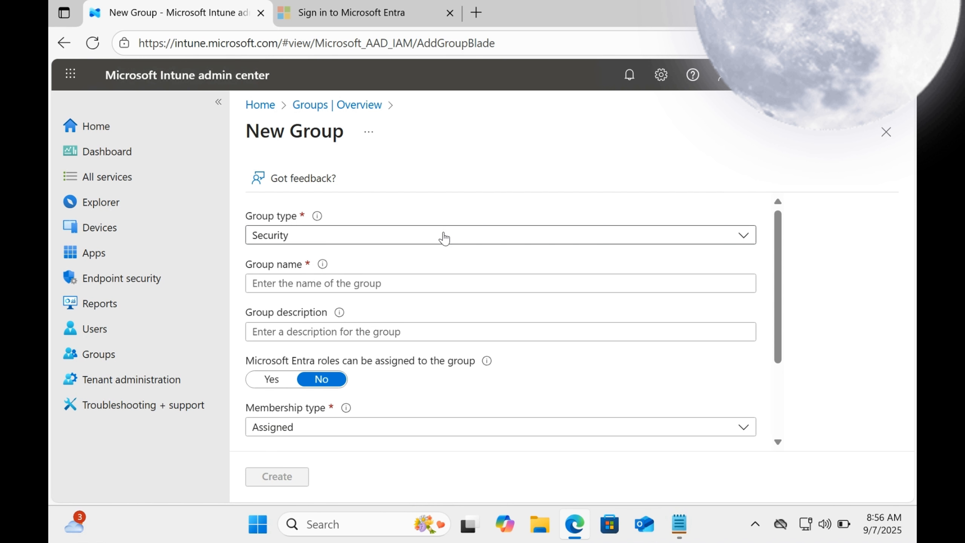
{"action": "left_click", "coordinate": [456, 284]}
{"action": "type", "text": "D"}
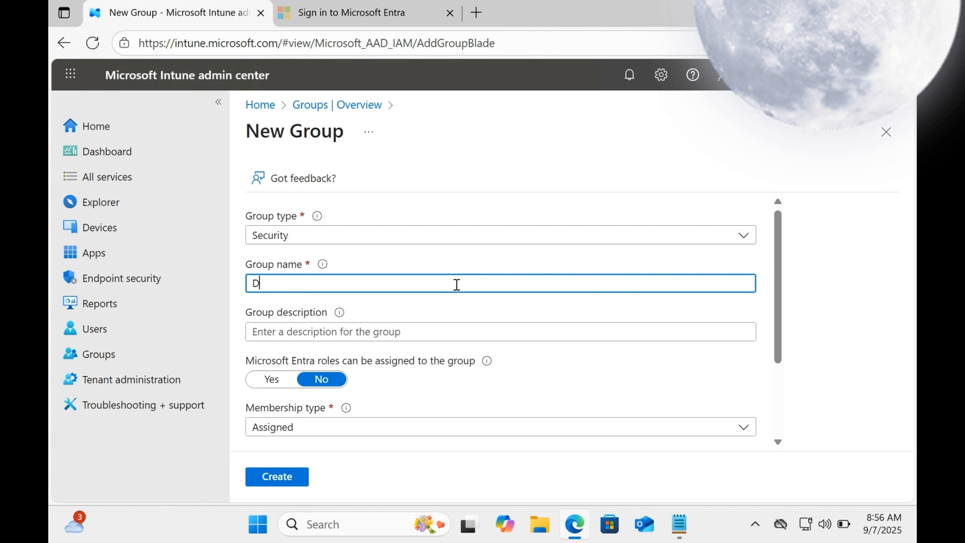
{"action": "type", "text": "evice Restrictio"}
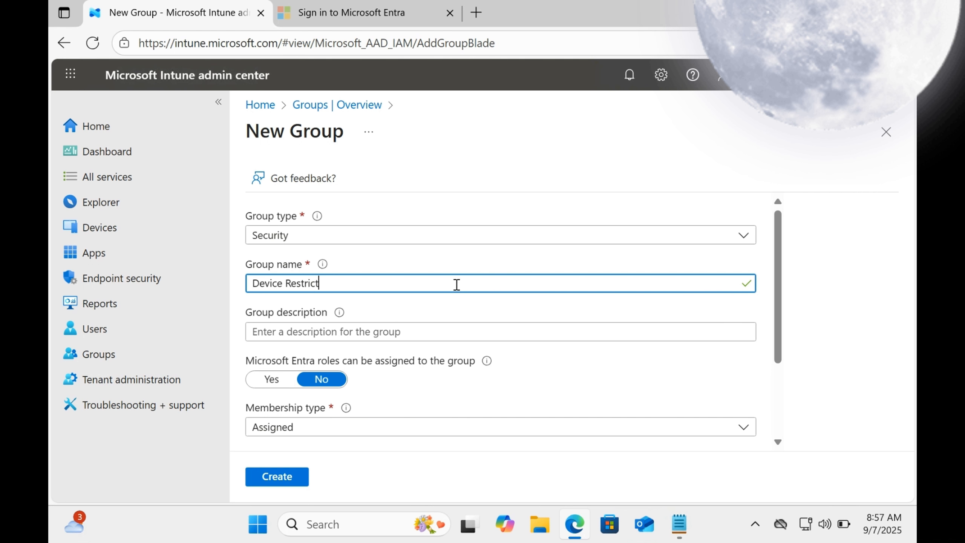
{"action": "type", "text": "n Group"}
- Fill in the group description as Restriction Group by copying that part of the group name
{"action": "left_click", "coordinate": [419, 323]}
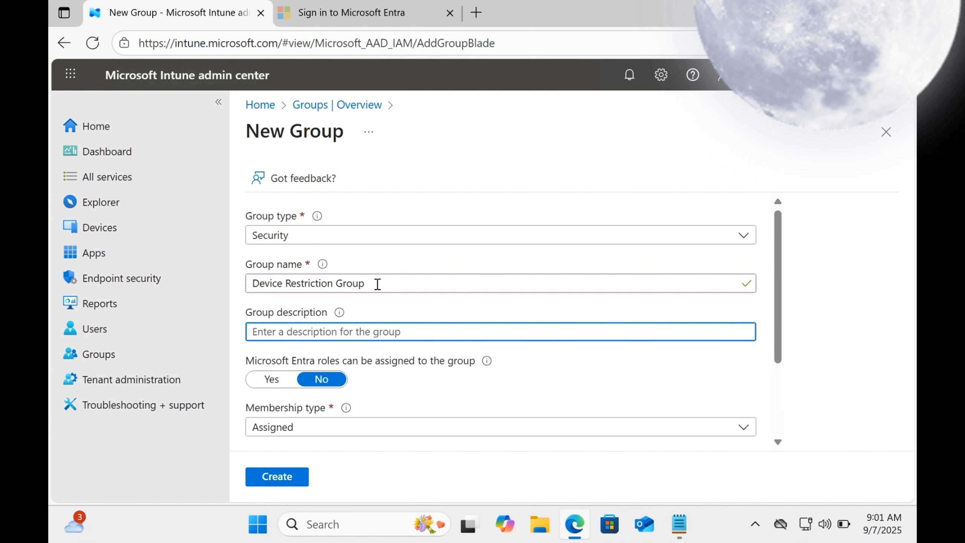
{"action": "left_click", "coordinate": [320, 285]}
{"action": "left_click_drag", "start_coordinate": [364, 283], "coordinate": [285, 282]}
{"action": "key", "text": "ctrl+c"}
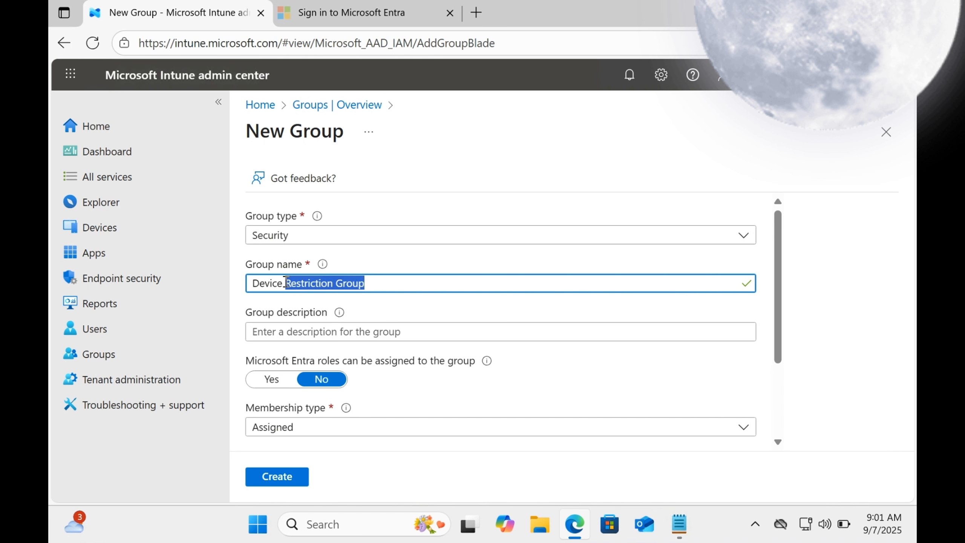
{"action": "left_click", "coordinate": [304, 329]}
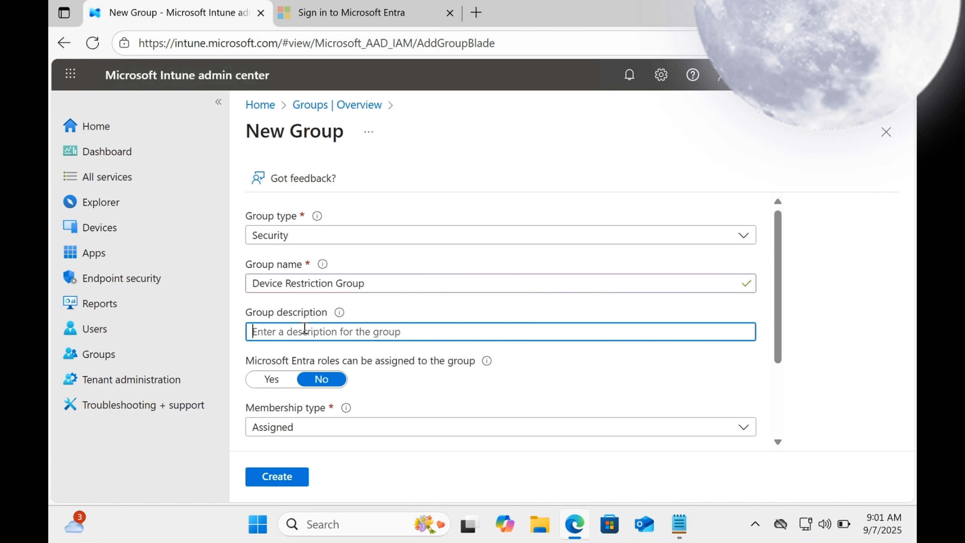
{"action": "key", "text": "ctrl+v"}
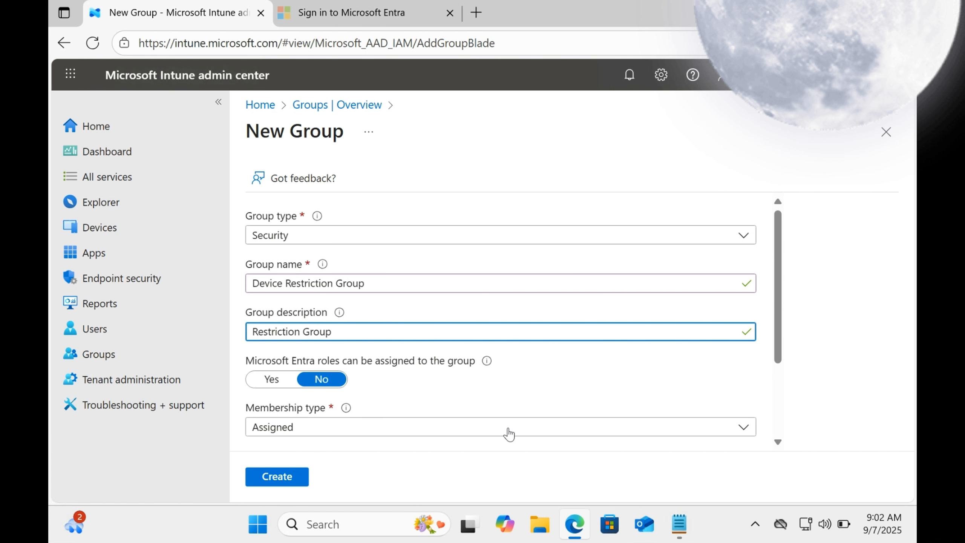
- Open the member selection for the new Device Restriction Group
{"action": "scroll", "coordinate": [566, 401], "scroll_direction": "down", "scroll_amount": 3}
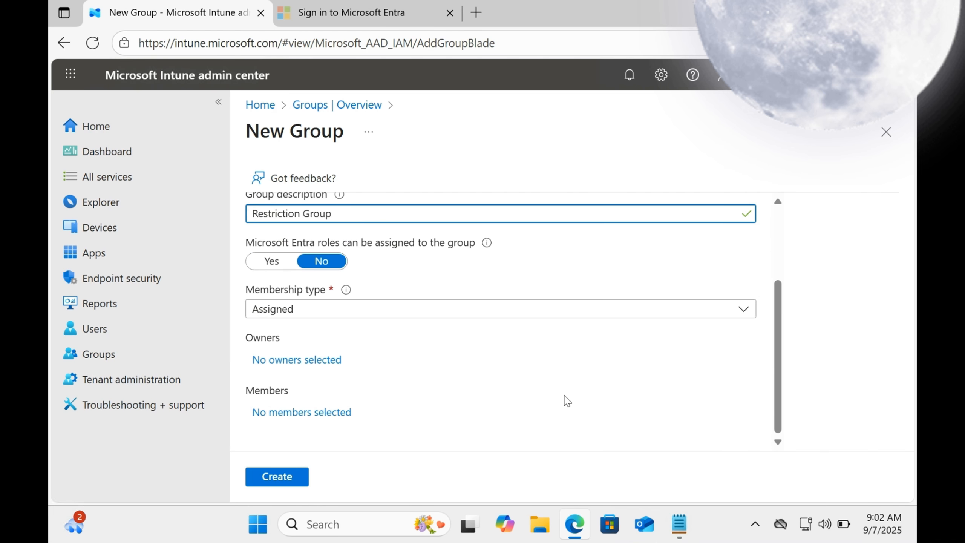
{"action": "left_click", "coordinate": [323, 415]}
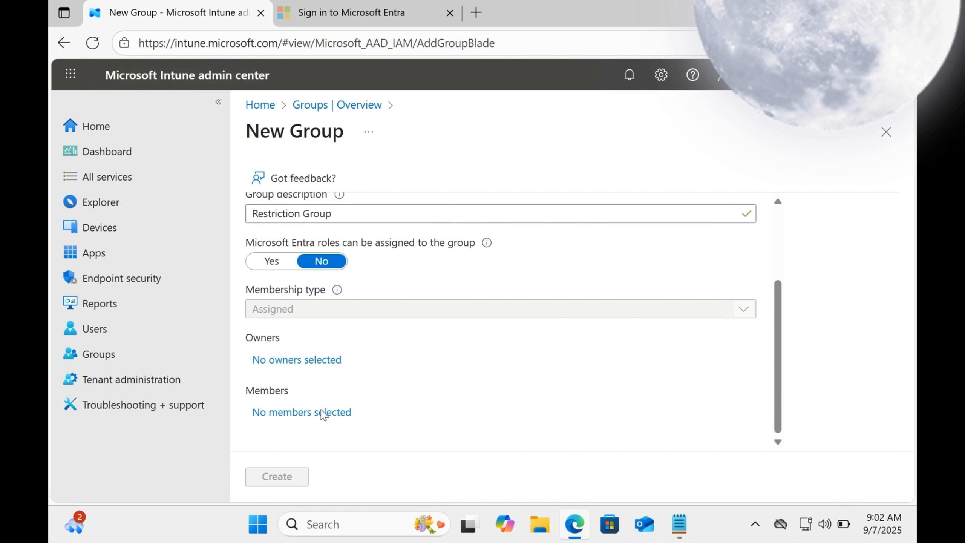
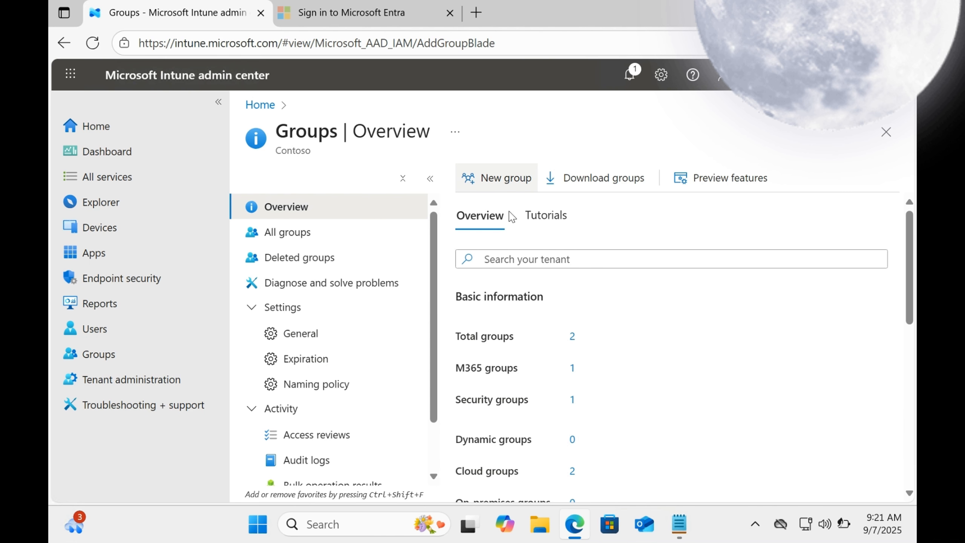
- Start another new security group and name it Restriction dynamic group
{"action": "left_click", "coordinate": [518, 183]}
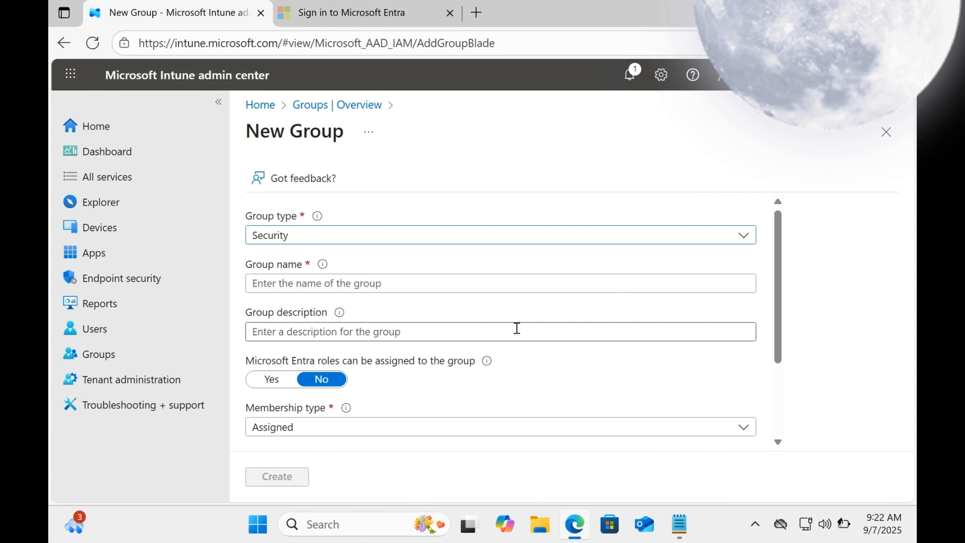
{"action": "left_click", "coordinate": [483, 285]}
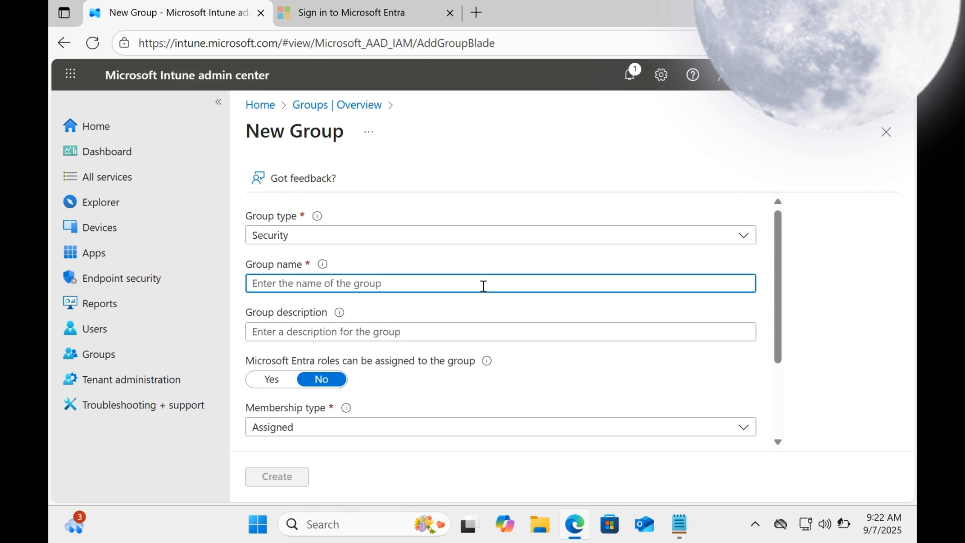
{"action": "type", "text": "Restr"}
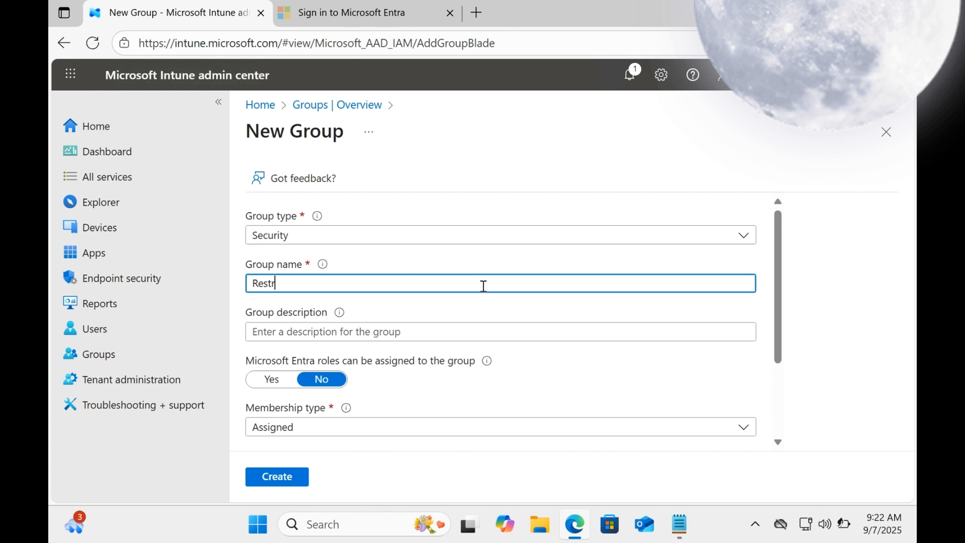
{"action": "type", "text": "iction dyn"}
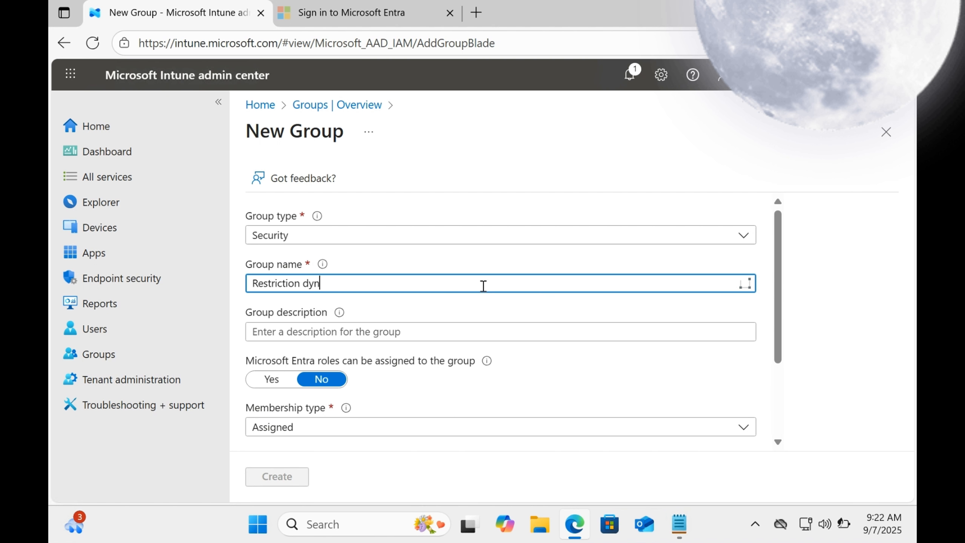
{"action": "type", "text": "ami"}
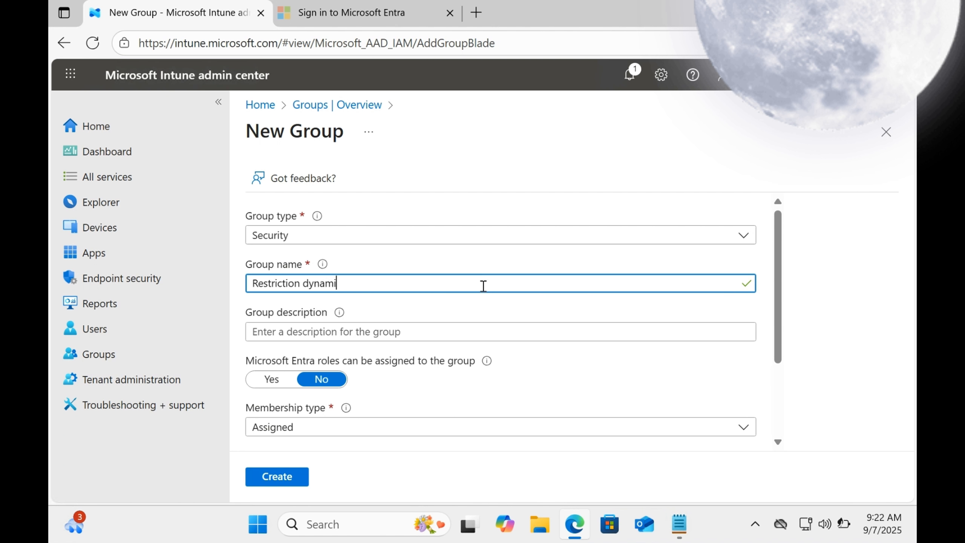
{"action": "type", "text": "c group"}
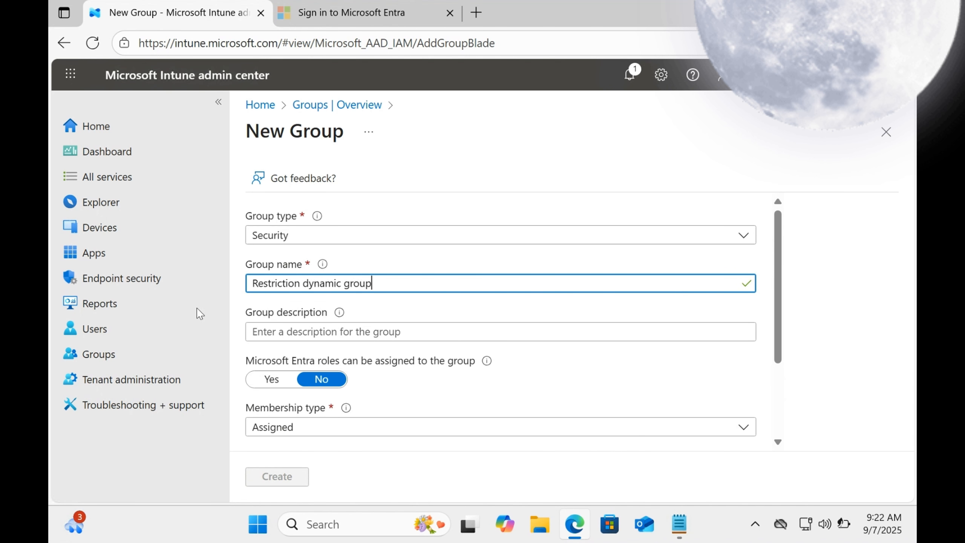
- Fill in the group description as dynamic group by copying that part of the group name
{"action": "key", "text": "ctrl+a"}
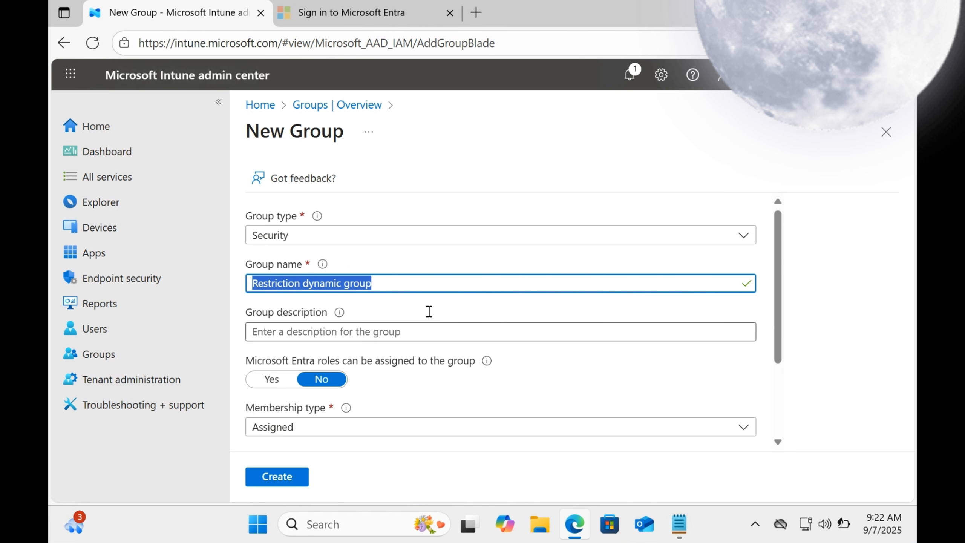
{"action": "left_click", "coordinate": [400, 289]}
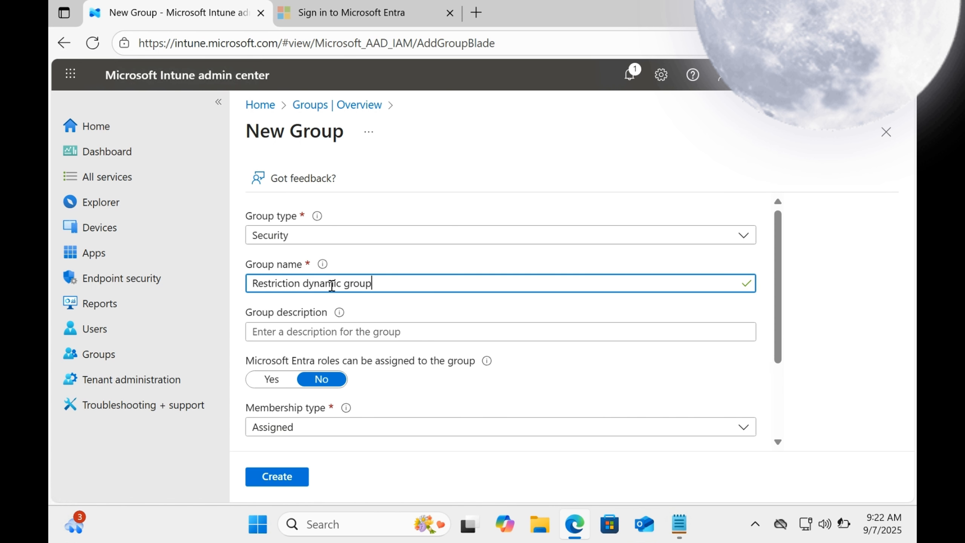
{"action": "key", "text": "ctrl+shift+Left"}
{"action": "key", "text": "ctrl+shift+Left"}
{"action": "key", "text": "ctrl+c"}
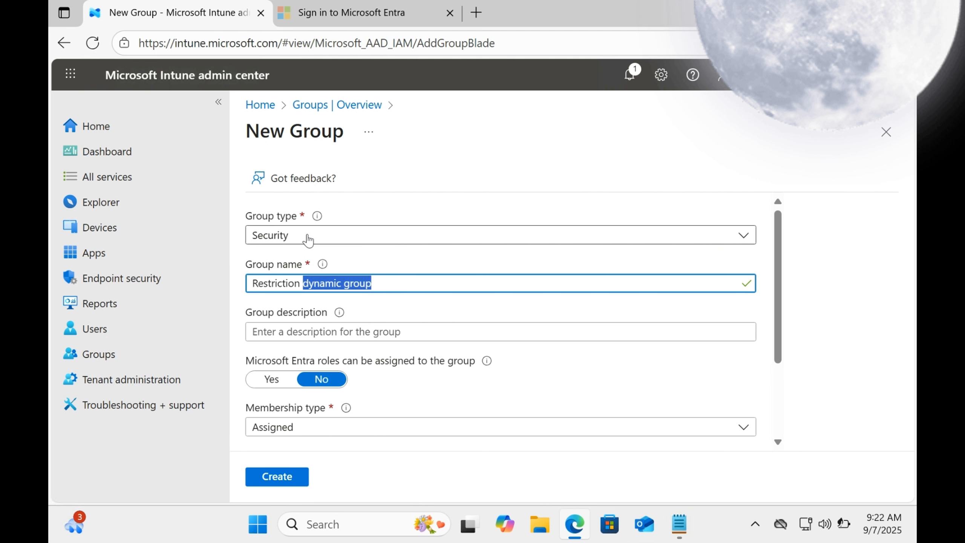
{"action": "left_click", "coordinate": [309, 328]}
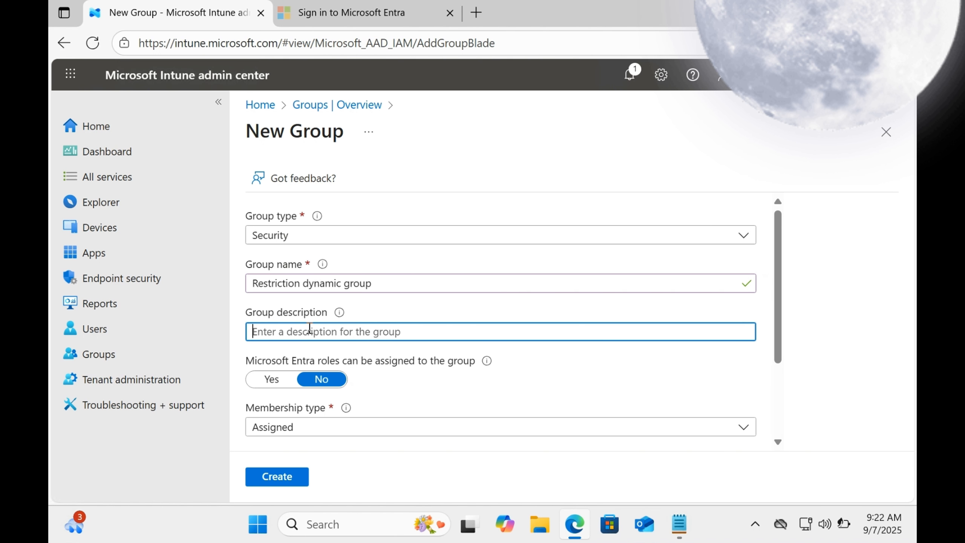
{"action": "key", "text": "ctrl+v"}
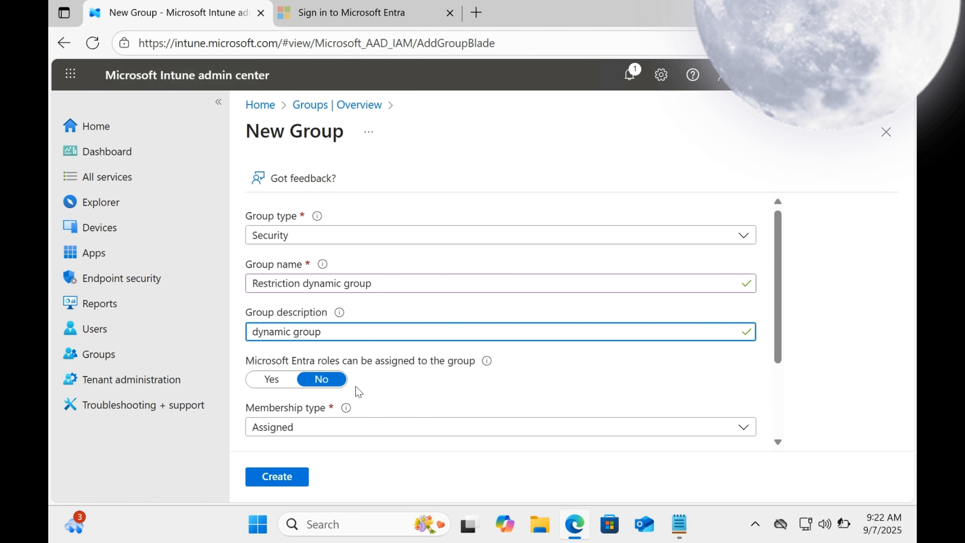
- Set the group's membership type to Dynamic Device and start adding a dynamic query for its device members
{"action": "left_click", "coordinate": [415, 426]}
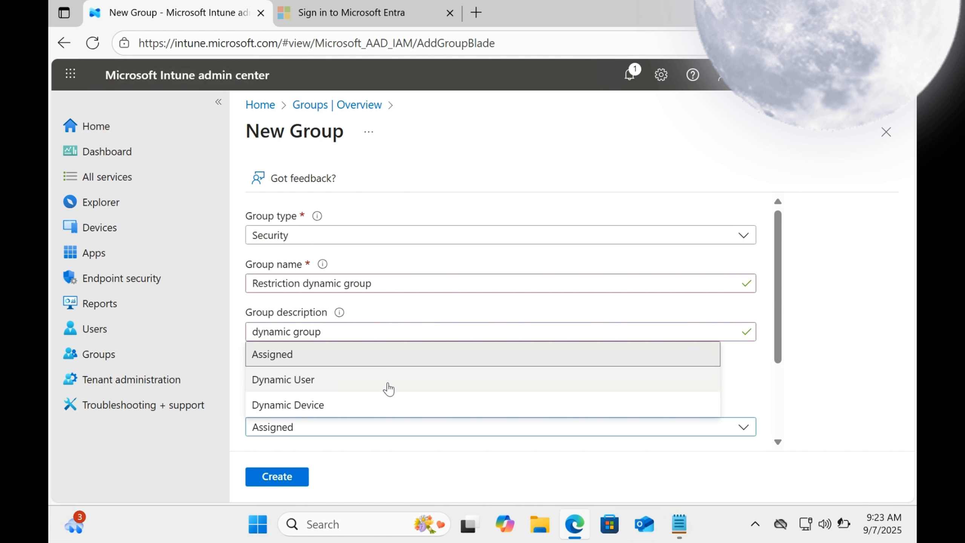
{"action": "left_click", "coordinate": [384, 406]}
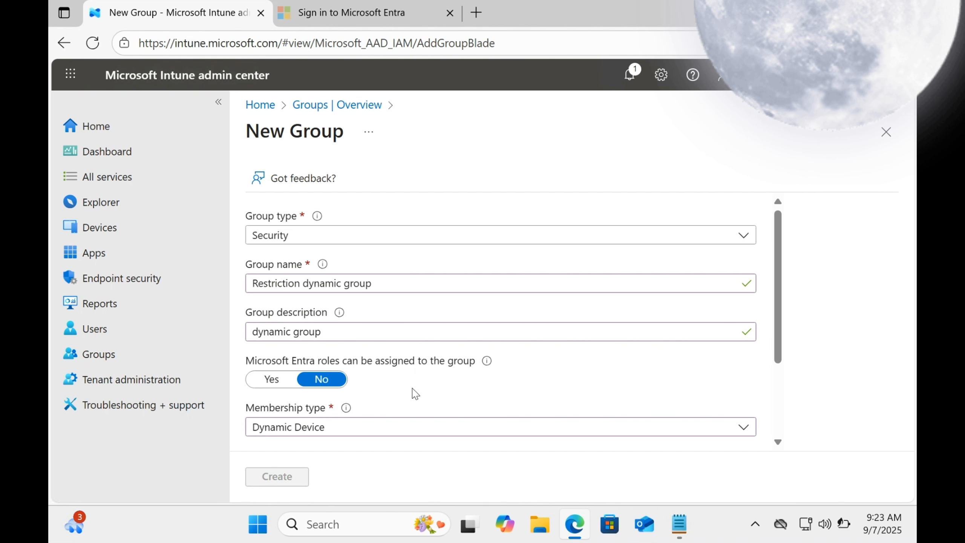
{"action": "scroll", "coordinate": [415, 393], "scroll_direction": "down", "scroll_amount": 3}
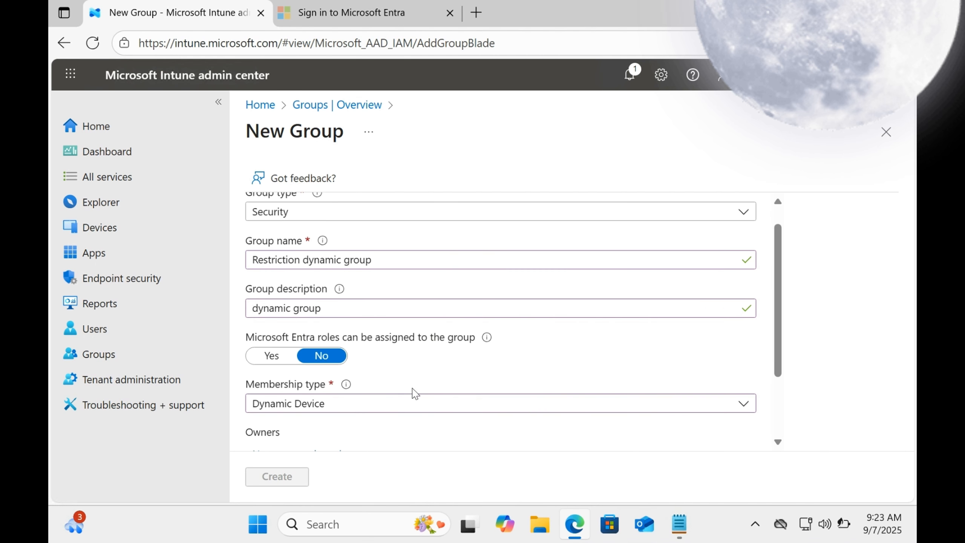
{"action": "scroll", "coordinate": [415, 393], "scroll_direction": "down", "scroll_amount": 3}
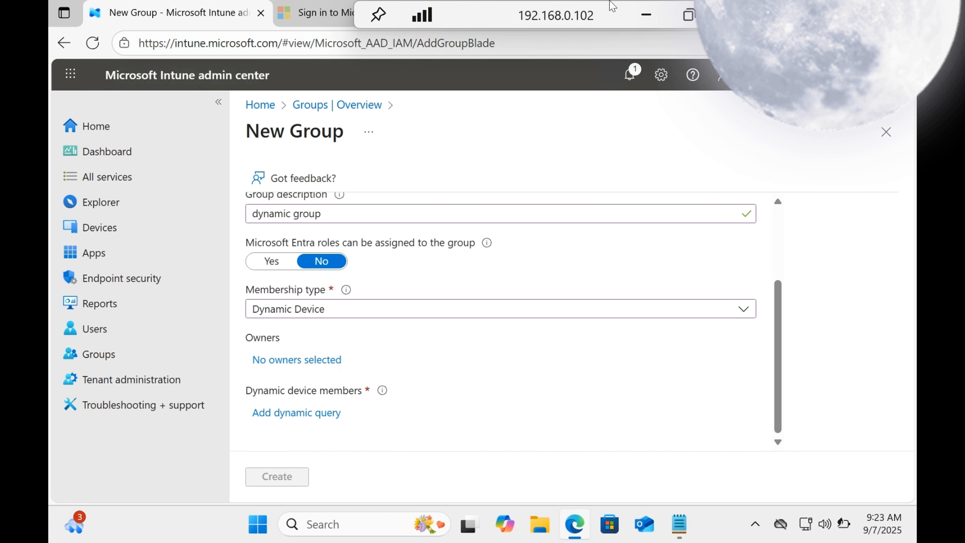
{"action": "left_click", "coordinate": [318, 414]}
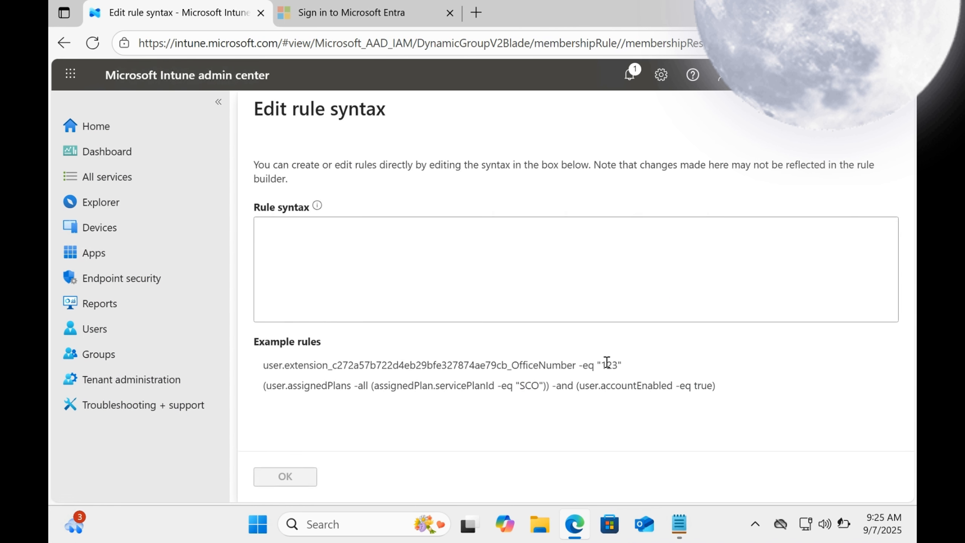
- Copy the rule (device.deviceOSType -contains "Windows") from Notepad into the membership rule syntax and accept it
{"action": "key", "text": "alt+Tab"}
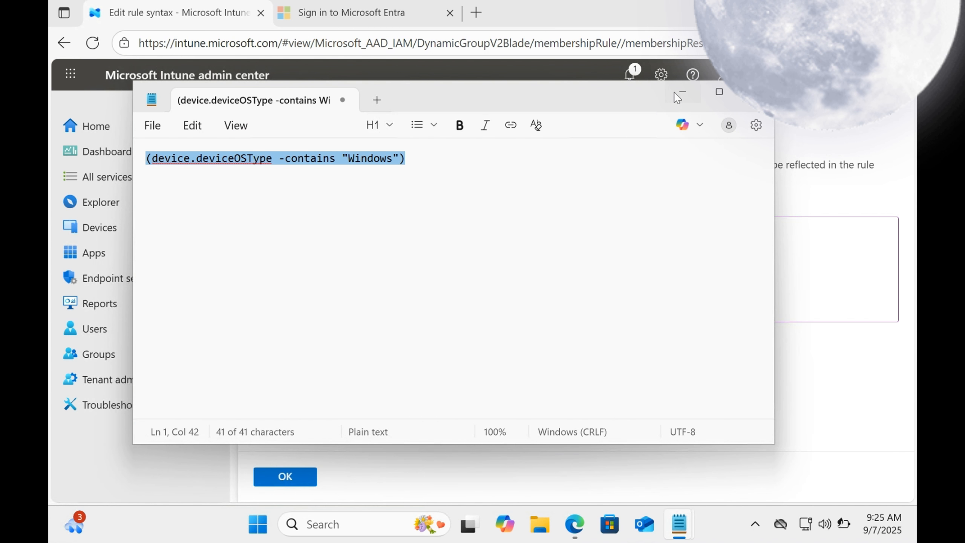
{"action": "left_click", "coordinate": [677, 93]}
{"action": "left_click", "coordinate": [640, 246]}
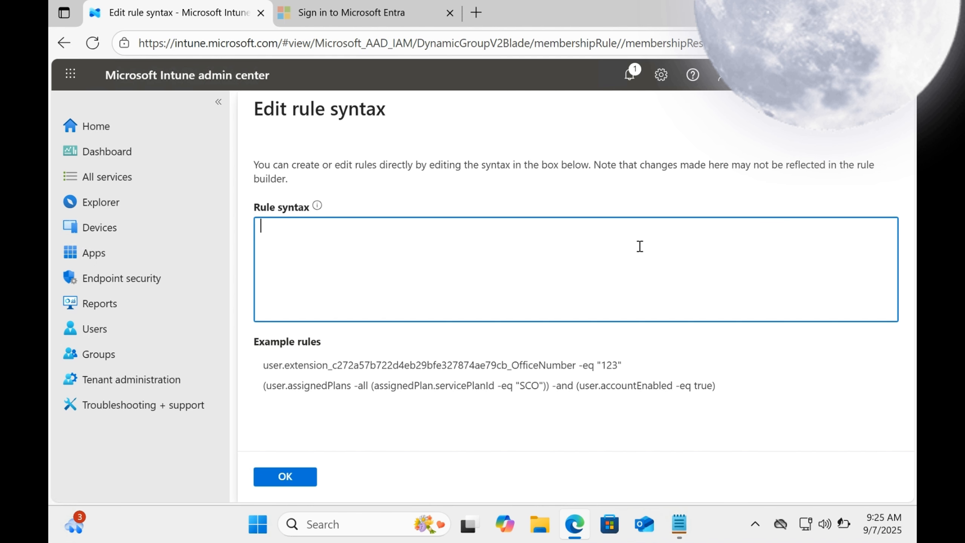
{"action": "type", "text": "(device.deviceOSType -contains \"Windows\")"}
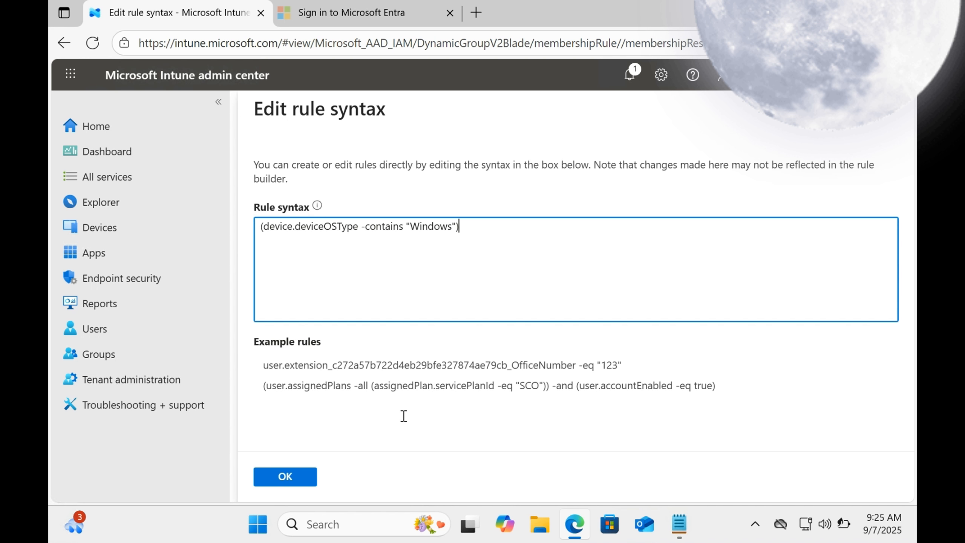
{"action": "left_click", "coordinate": [297, 482]}
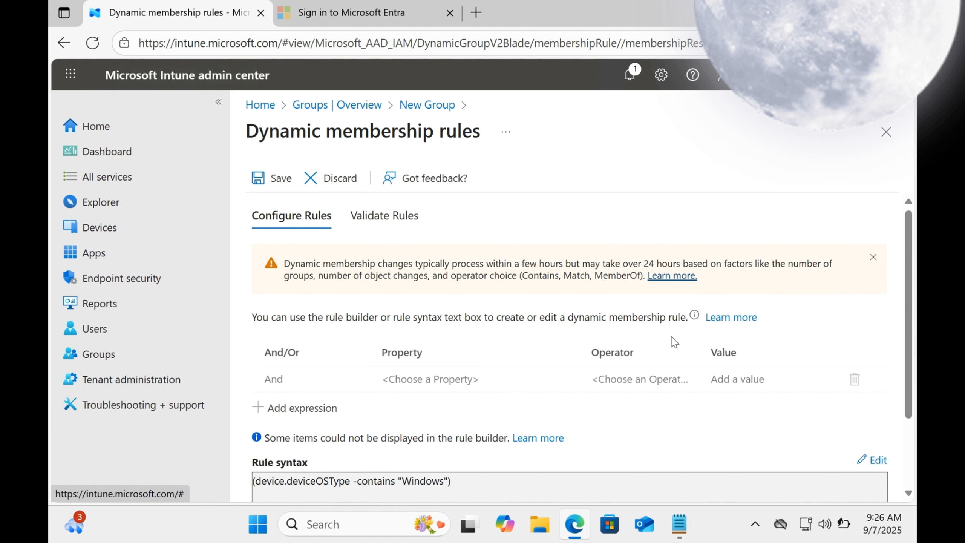
- Save the dynamic membership rule and create the Restriction dynamic group
{"action": "scroll", "coordinate": [674, 342], "scroll_direction": "down", "scroll_amount": 2}
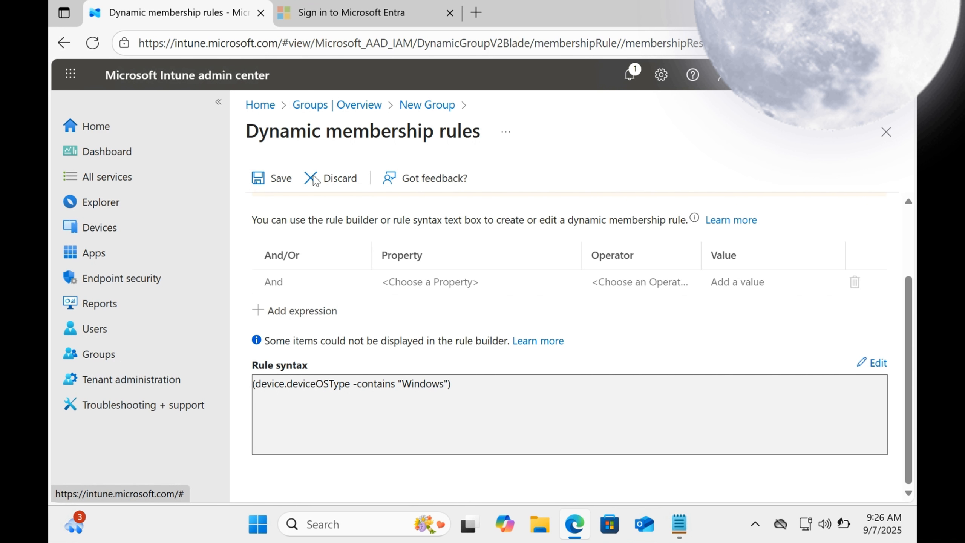
{"action": "left_click", "coordinate": [285, 179]}
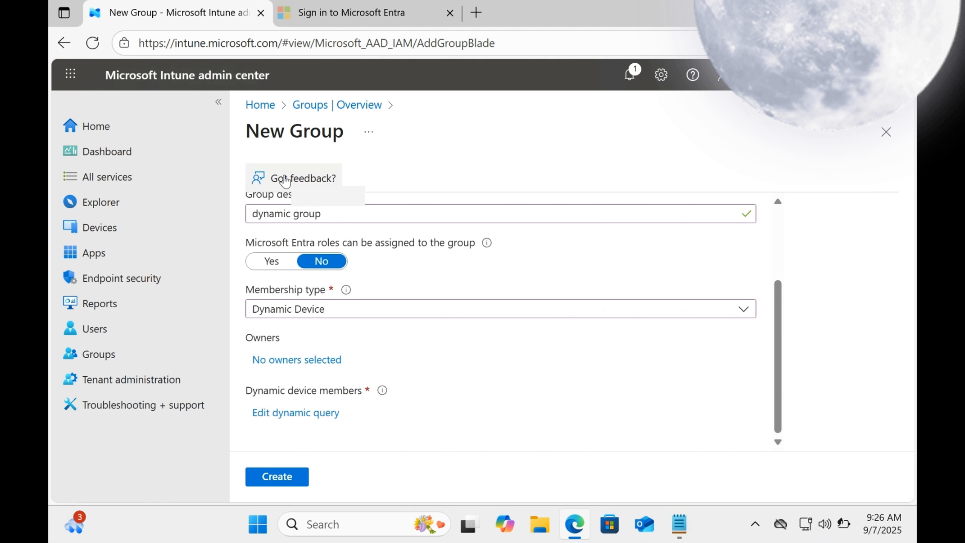
{"action": "left_click", "coordinate": [288, 482]}
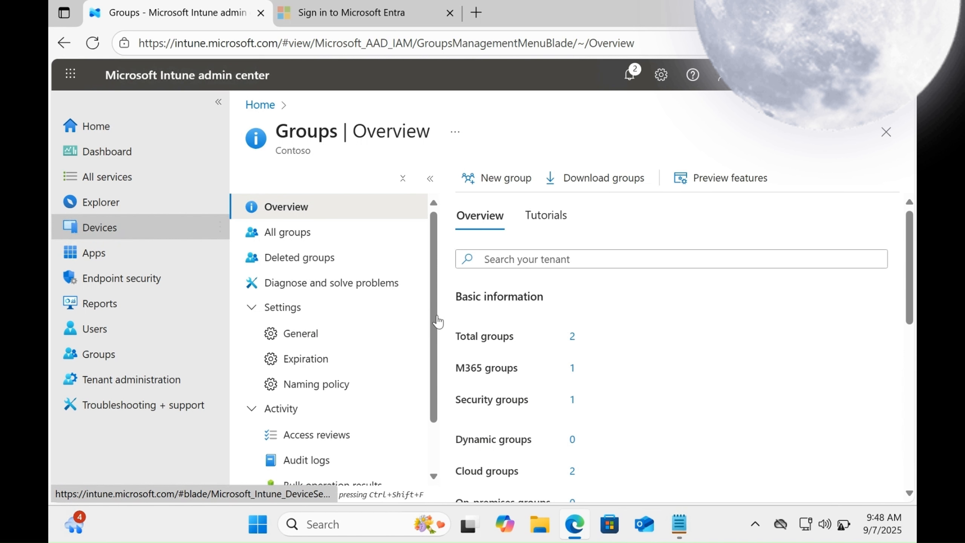
- Leave the groups overview and open the Organization Device Restriction policy from the device configuration policies
{"action": "left_click", "coordinate": [886, 132]}
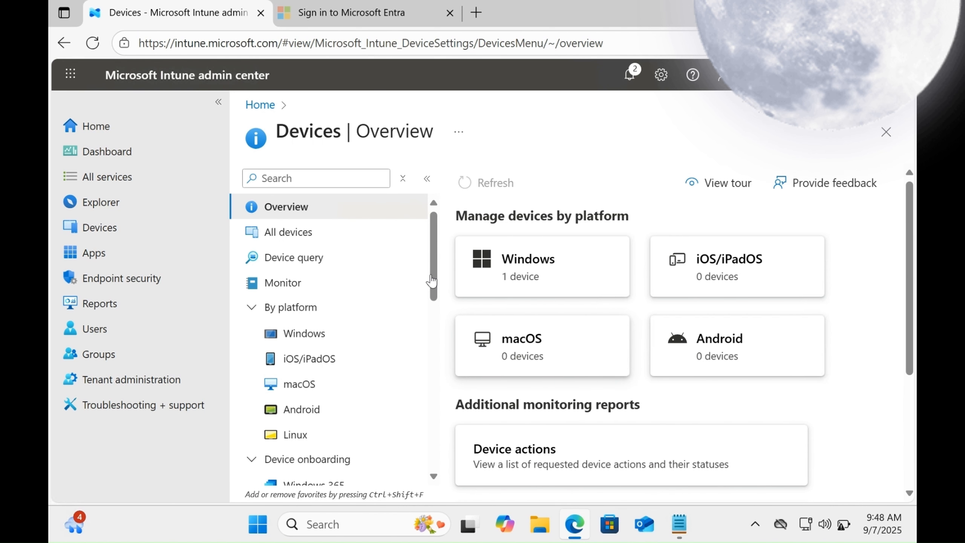
{"action": "scroll", "coordinate": [431, 281], "scroll_direction": "down", "scroll_amount": 2}
{"action": "scroll", "coordinate": [429, 292], "scroll_direction": "down", "scroll_amount": 3}
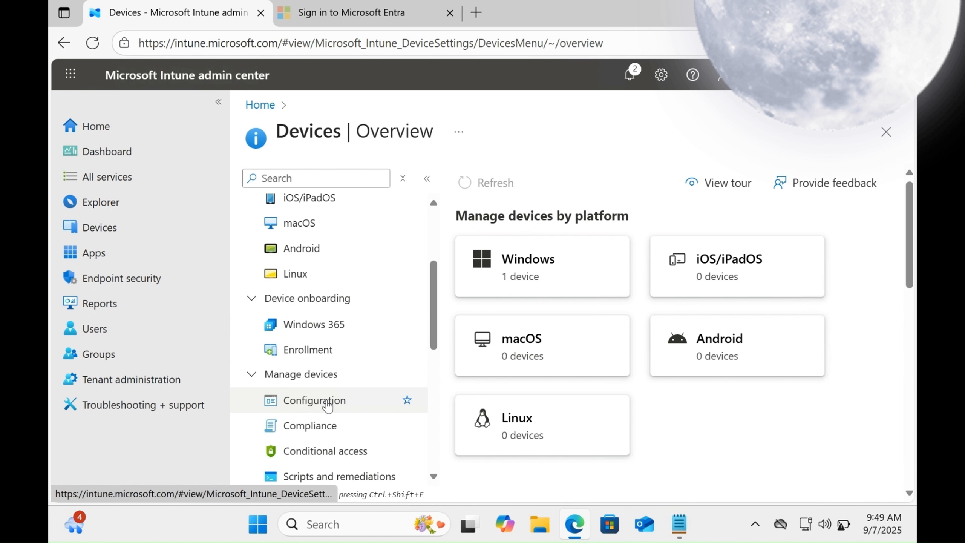
{"action": "left_click", "coordinate": [340, 405]}
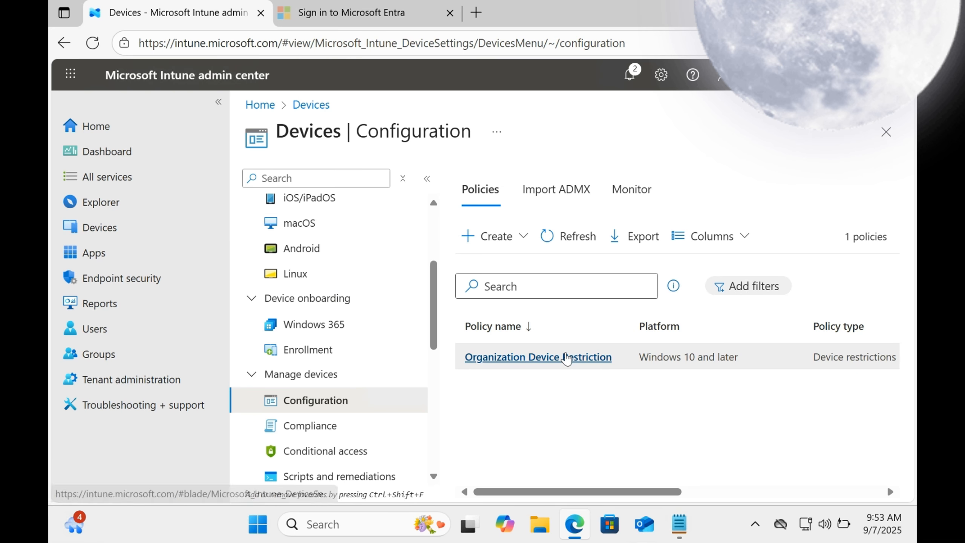
{"action": "left_click", "coordinate": [566, 359]}
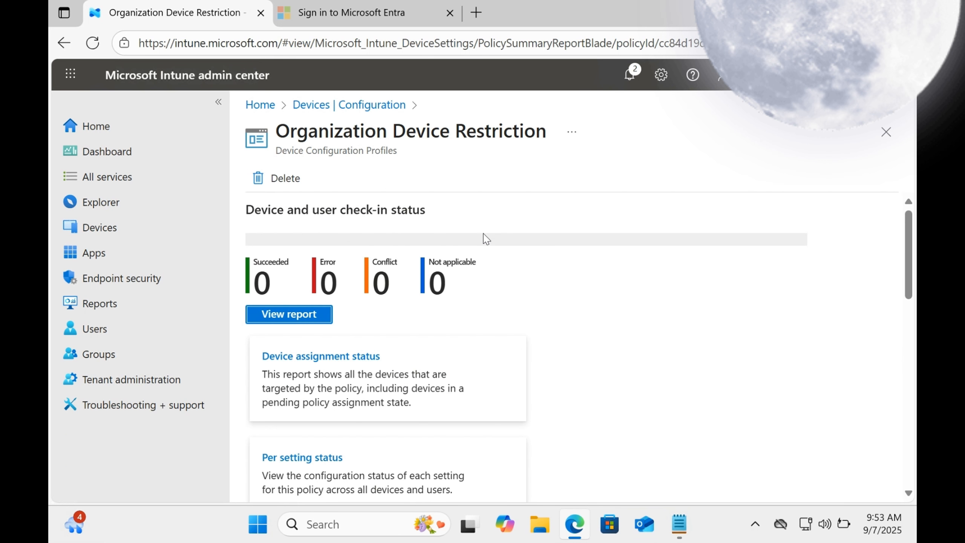
- Edit the policy's assignments and add Device Restriction Group to the included groups
{"action": "scroll", "coordinate": [486, 238], "scroll_direction": "down", "scroll_amount": 10}
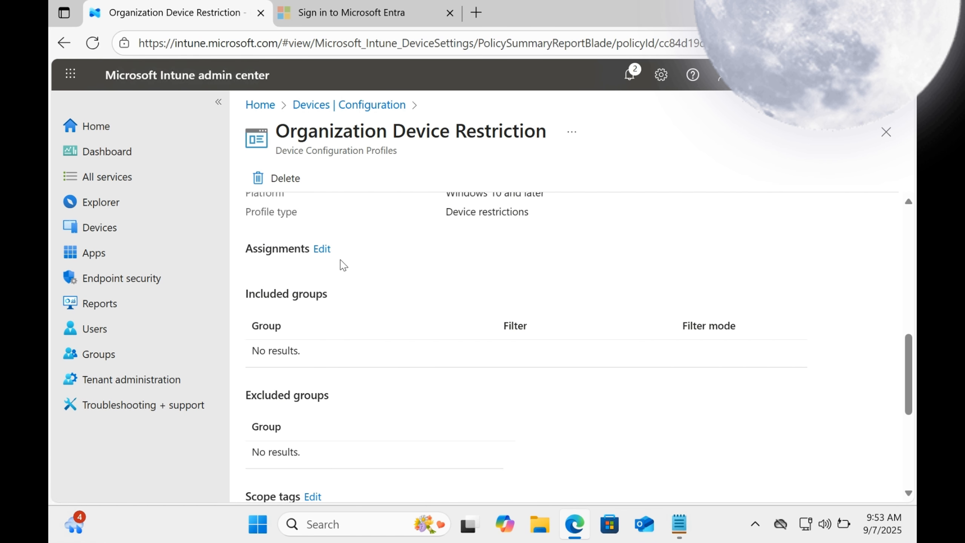
{"action": "left_click", "coordinate": [322, 249]}
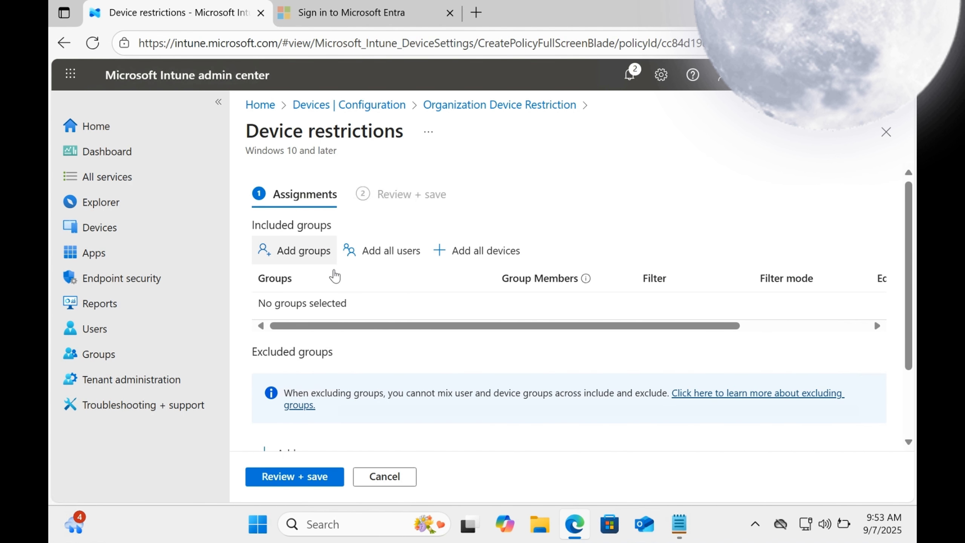
{"action": "left_click", "coordinate": [303, 250]}
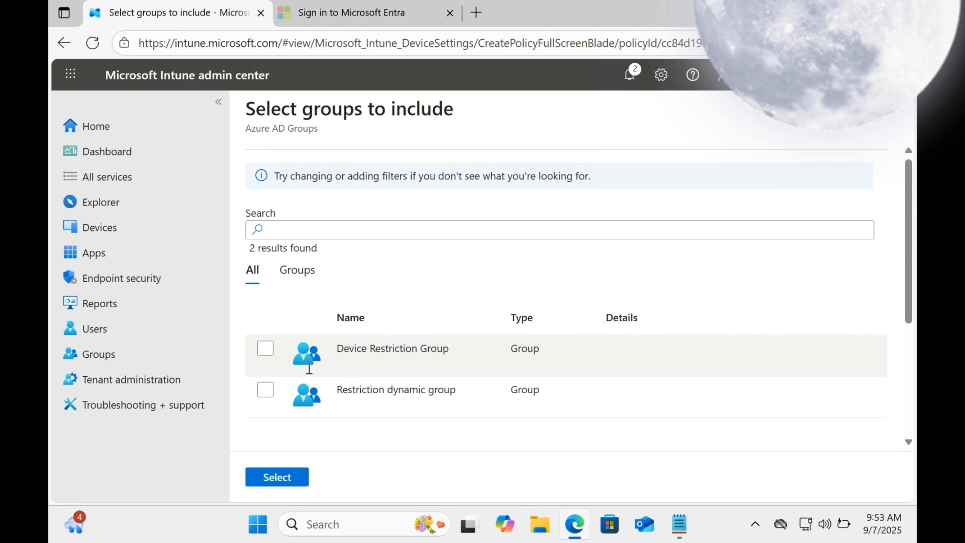
{"action": "left_click", "coordinate": [266, 351]}
{"action": "left_click", "coordinate": [267, 353]}
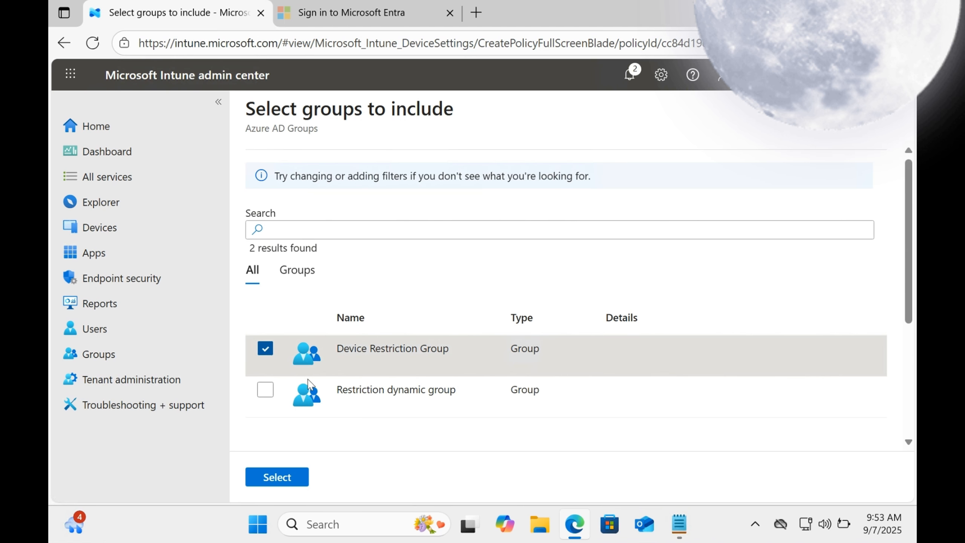
{"action": "left_click", "coordinate": [300, 479]}
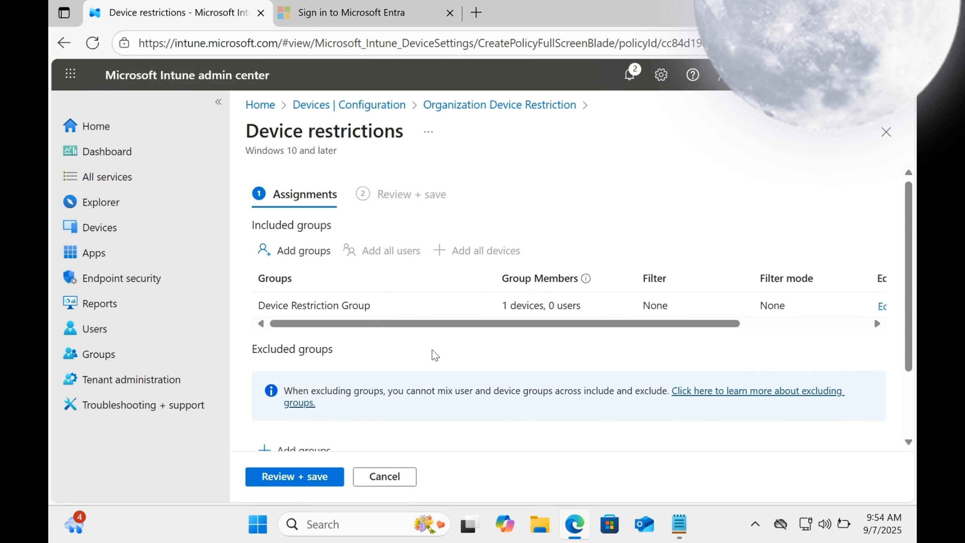
- Review and save the Organization Device Restriction policy's assignment to Device Restriction Group
{"action": "left_click", "coordinate": [320, 477]}
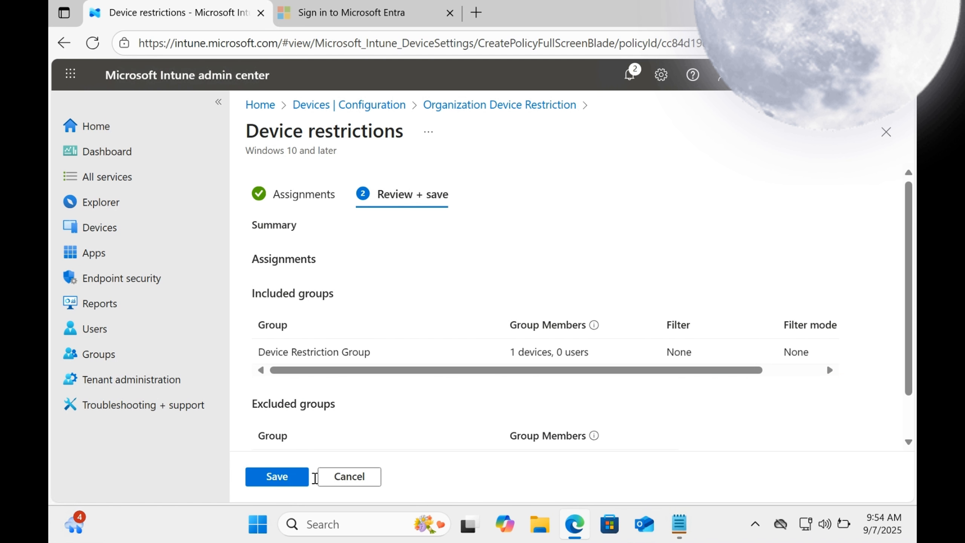
{"action": "left_click", "coordinate": [282, 476]}
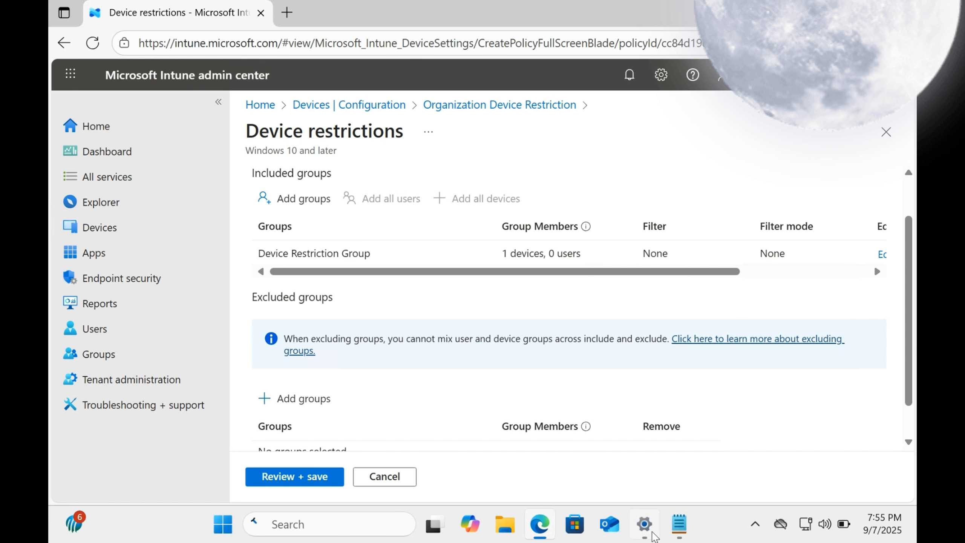
- Switch to the Settings app, sync the device with its work or school management server, and check the applied policies
{"action": "left_click", "coordinate": [652, 535]}
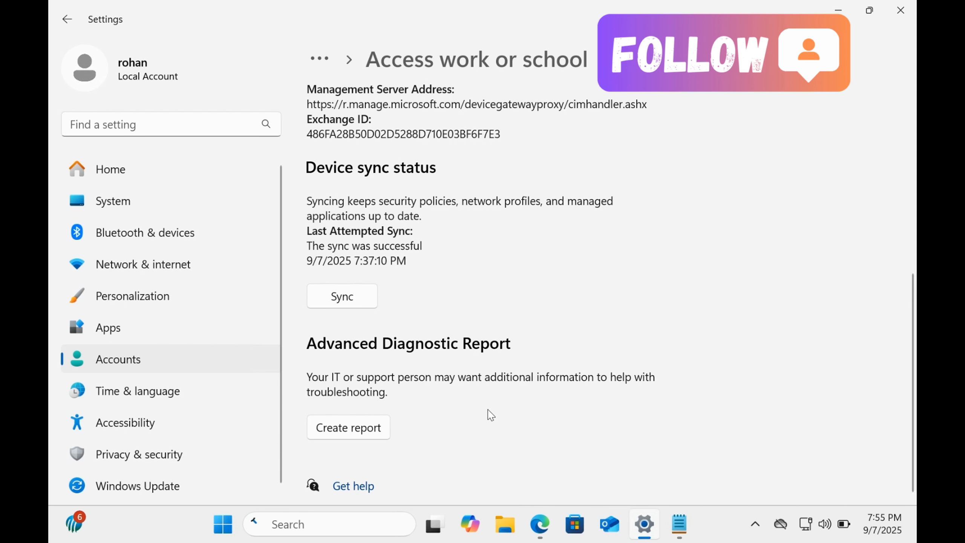
{"action": "left_click", "coordinate": [354, 305]}
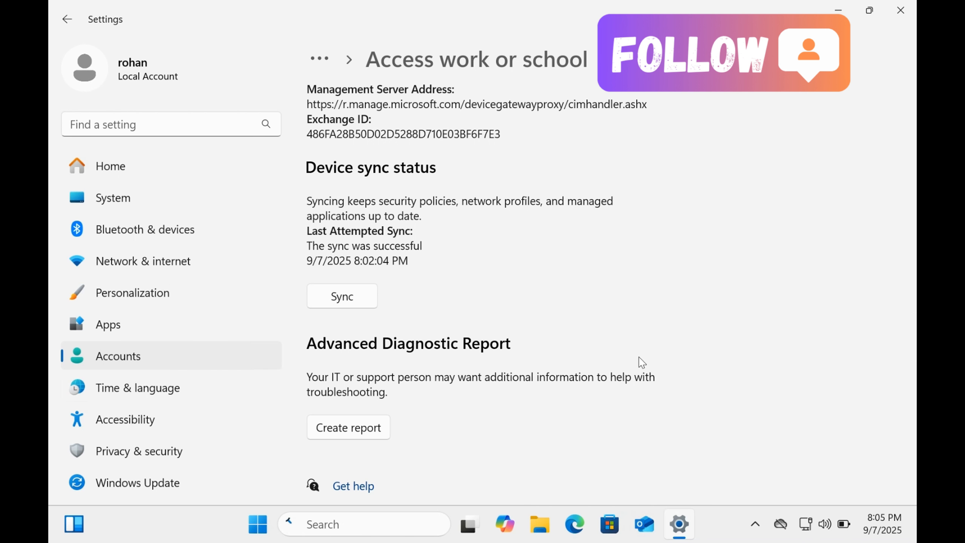
{"action": "scroll", "coordinate": [641, 362], "scroll_direction": "up", "scroll_amount": 5}
{"action": "scroll", "coordinate": [642, 362], "scroll_direction": "up", "scroll_amount": 2}
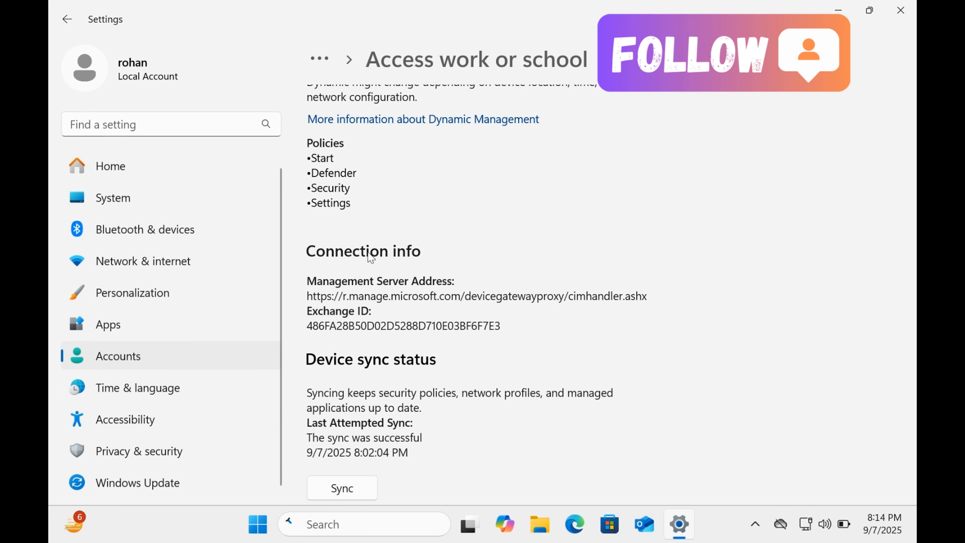
- Close the Settings window and reopen Settings at its home page
{"action": "left_click", "coordinate": [113, 174]}
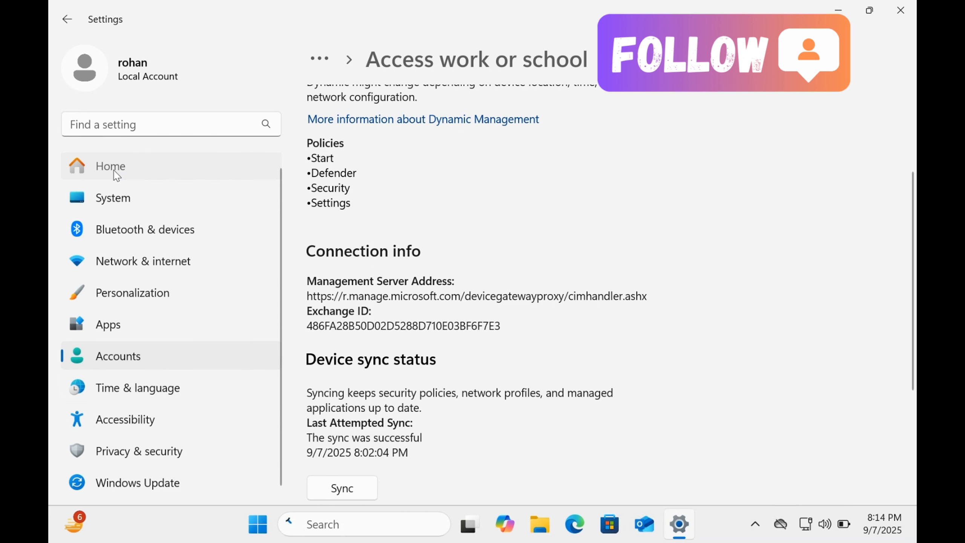
{"action": "left_click", "coordinate": [900, 10]}
{"action": "right_click", "coordinate": [289, 524]}
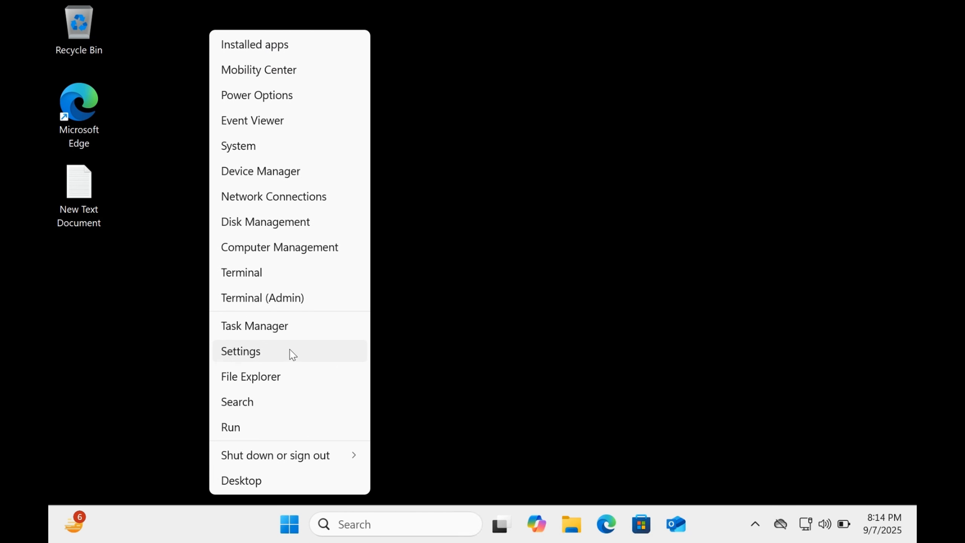
{"action": "key", "text": "Escape"}
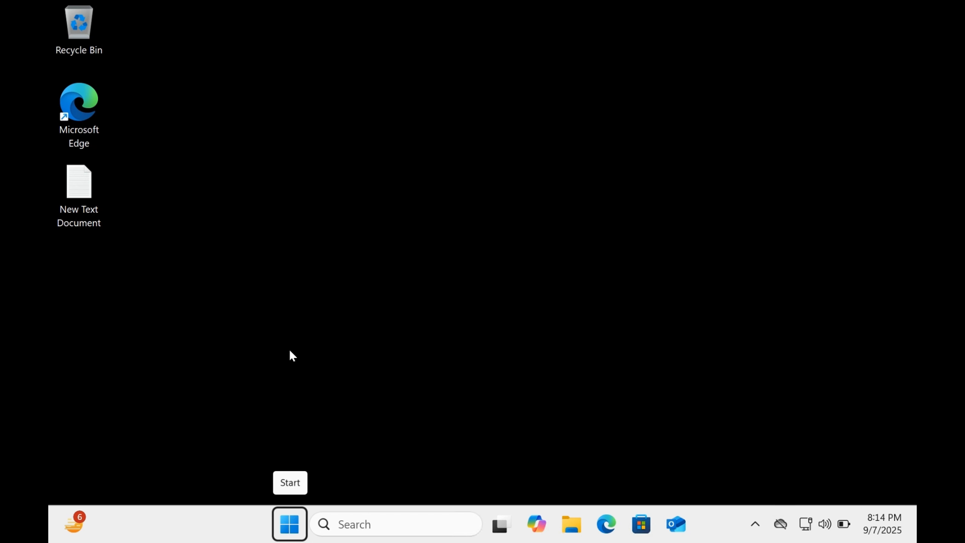
{"action": "key", "text": "super+i"}
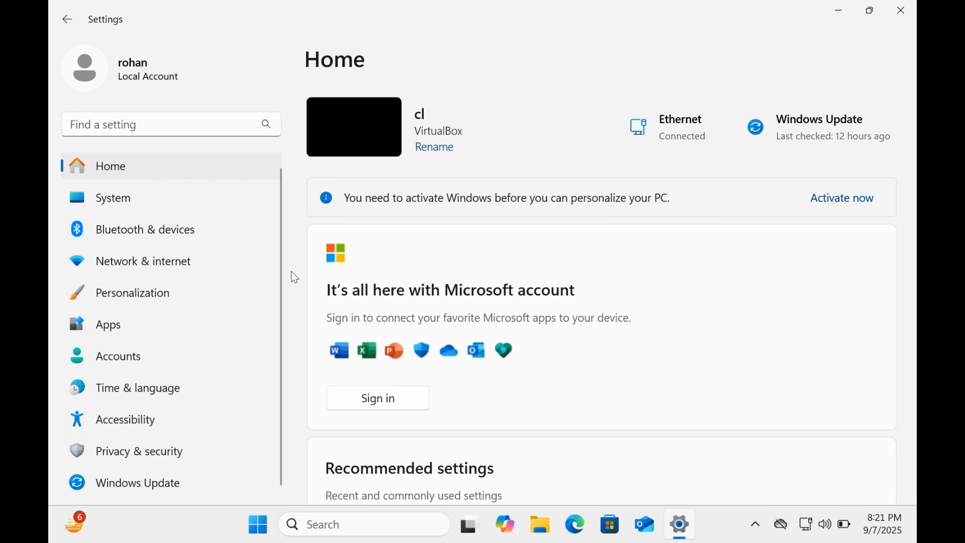
- Open the Start page in the Personalization settings and examine which Start menu options are locked
{"action": "left_click", "coordinate": [178, 300]}
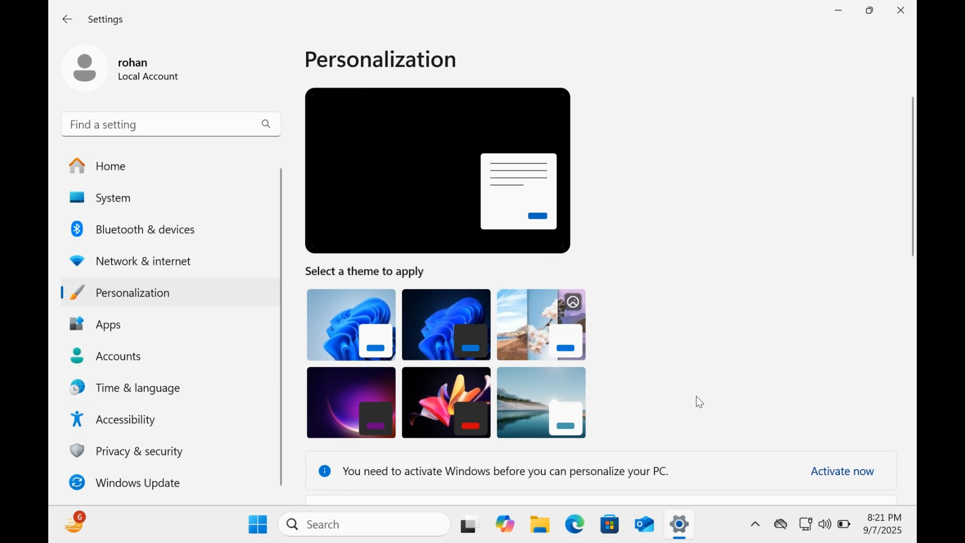
{"action": "scroll", "coordinate": [699, 402], "scroll_direction": "down", "scroll_amount": 5}
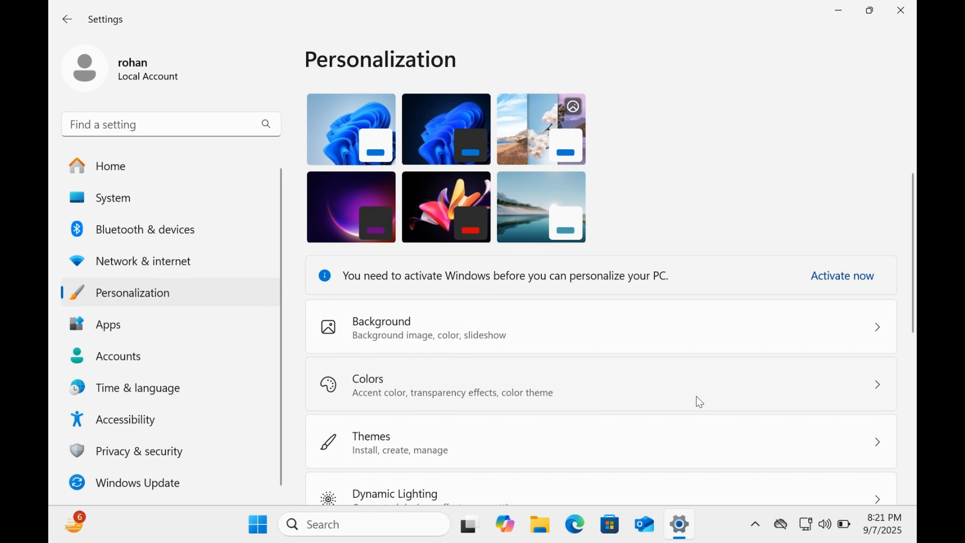
{"action": "scroll", "coordinate": [698, 401], "scroll_direction": "down", "scroll_amount": 4}
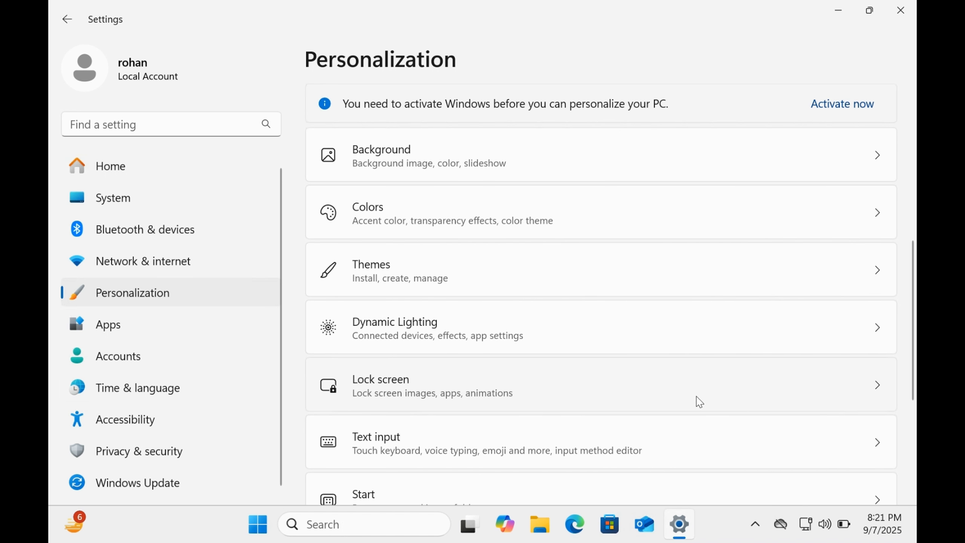
{"action": "scroll", "coordinate": [698, 402], "scroll_direction": "down", "scroll_amount": 4}
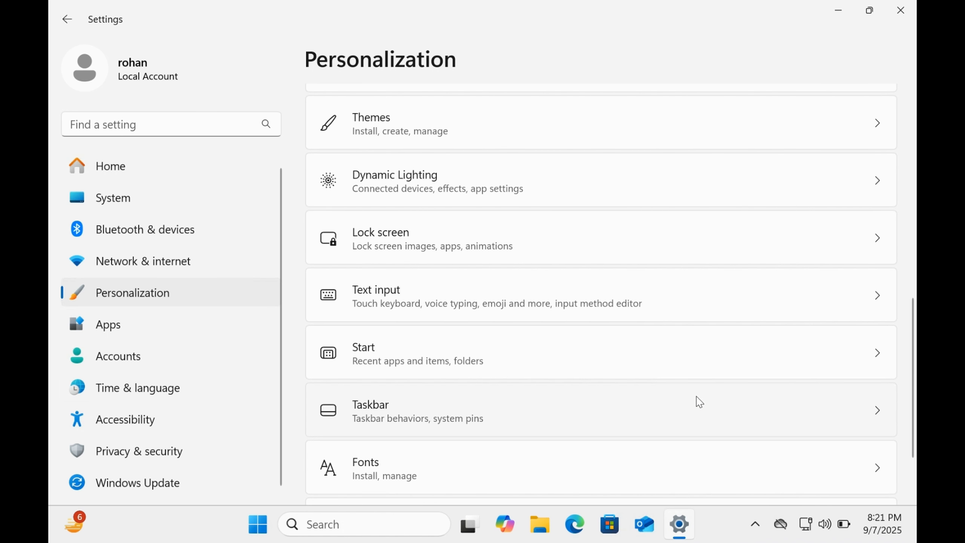
{"action": "left_click", "coordinate": [451, 364]}
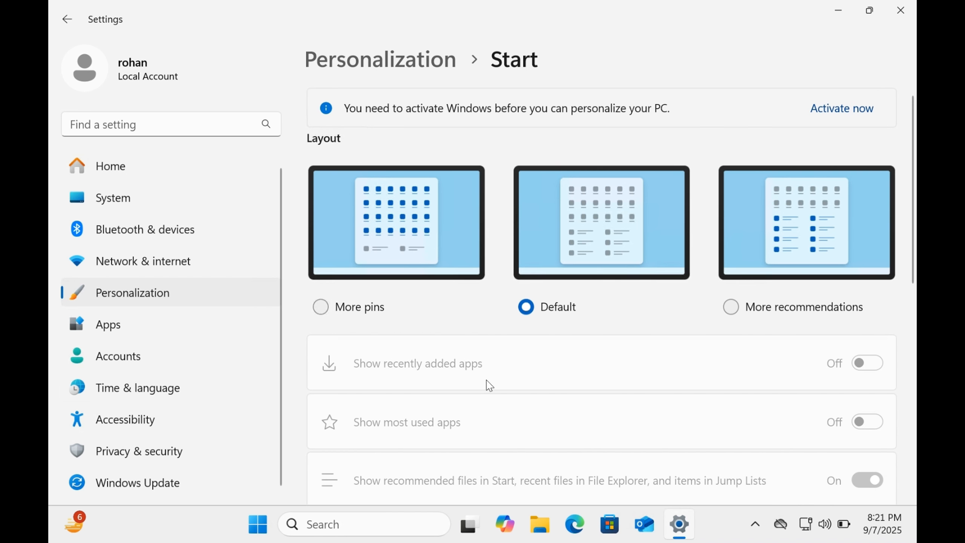
{"action": "scroll", "coordinate": [505, 386], "scroll_direction": "down", "scroll_amount": 3}
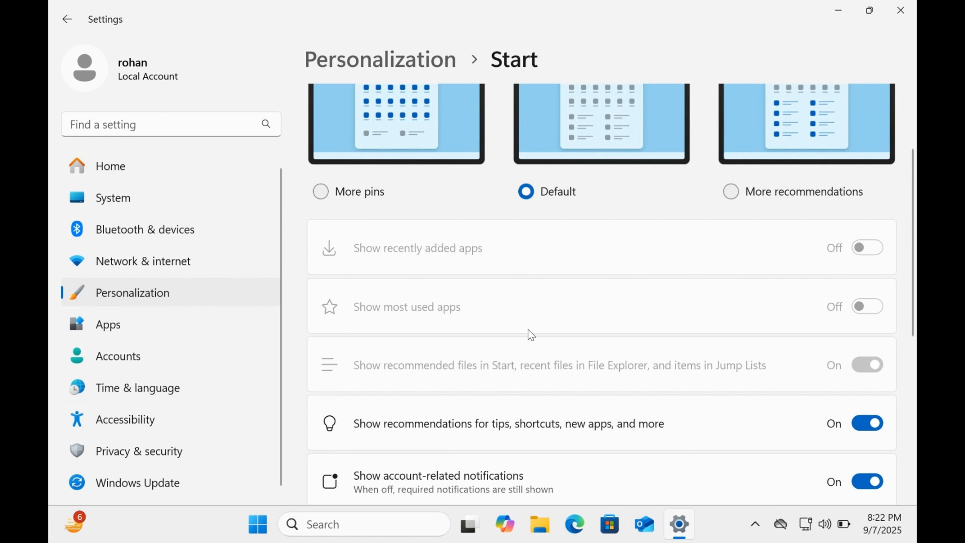
{"action": "scroll", "coordinate": [530, 333], "scroll_direction": "down", "scroll_amount": 5}
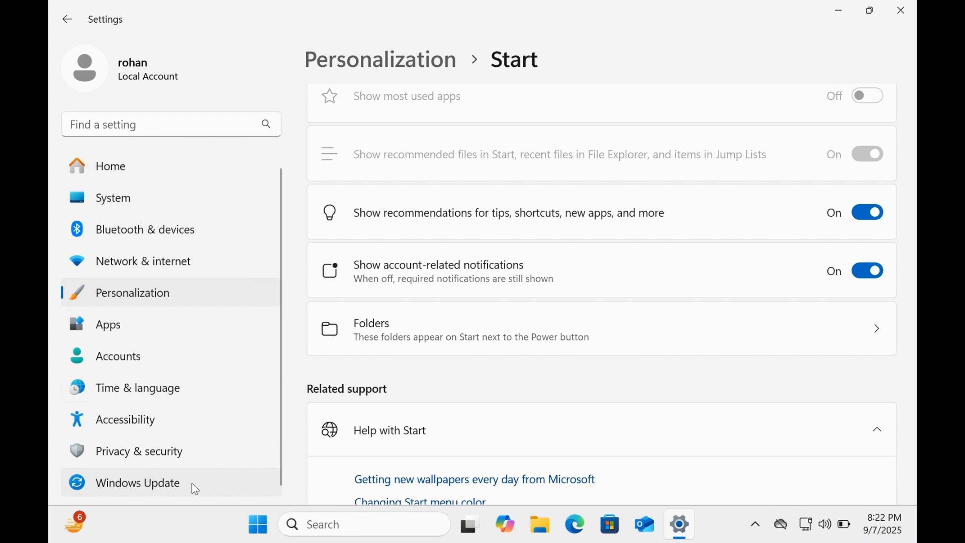
- Open Virus & threat protection through Windows Security in the Privacy & security settings and look over its sections
{"action": "left_click", "coordinate": [195, 462]}
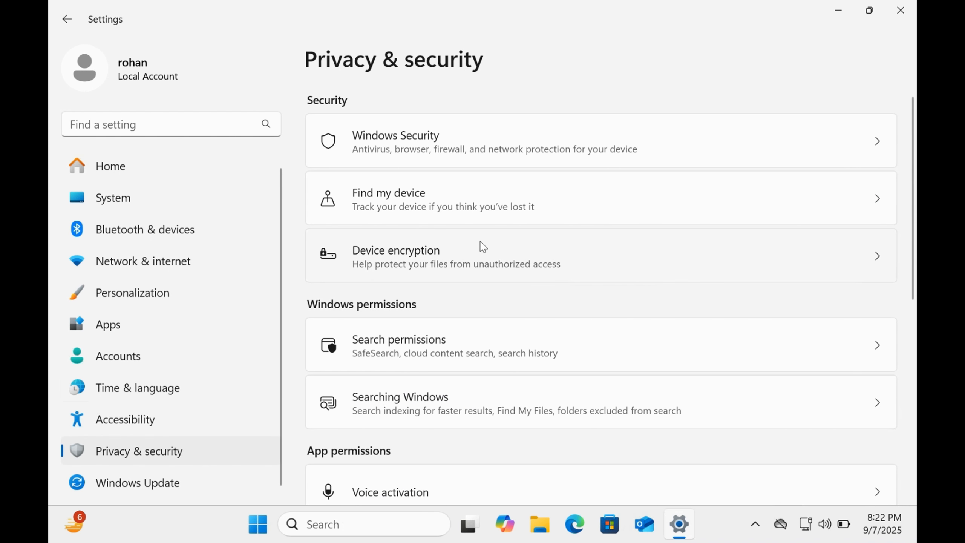
{"action": "left_click", "coordinate": [502, 134]}
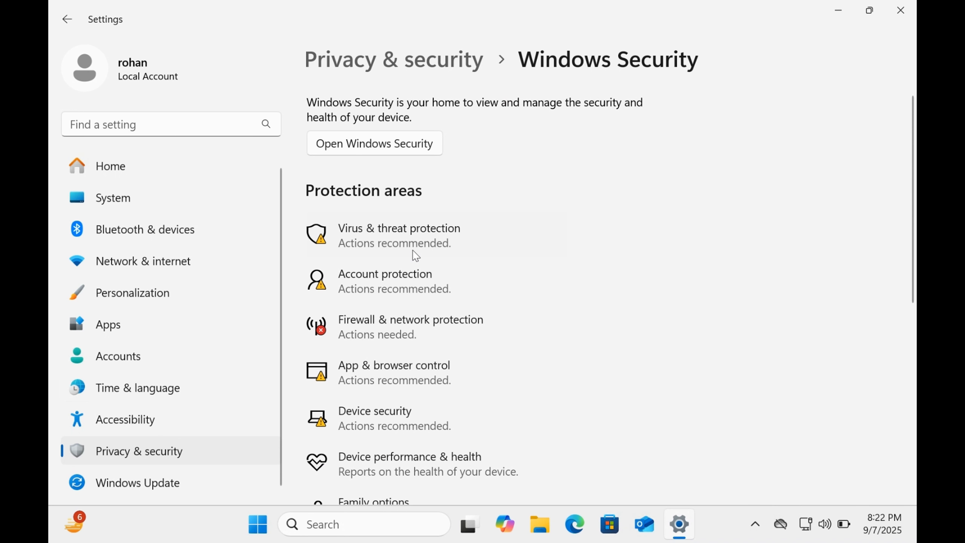
{"action": "left_click", "coordinate": [392, 251]}
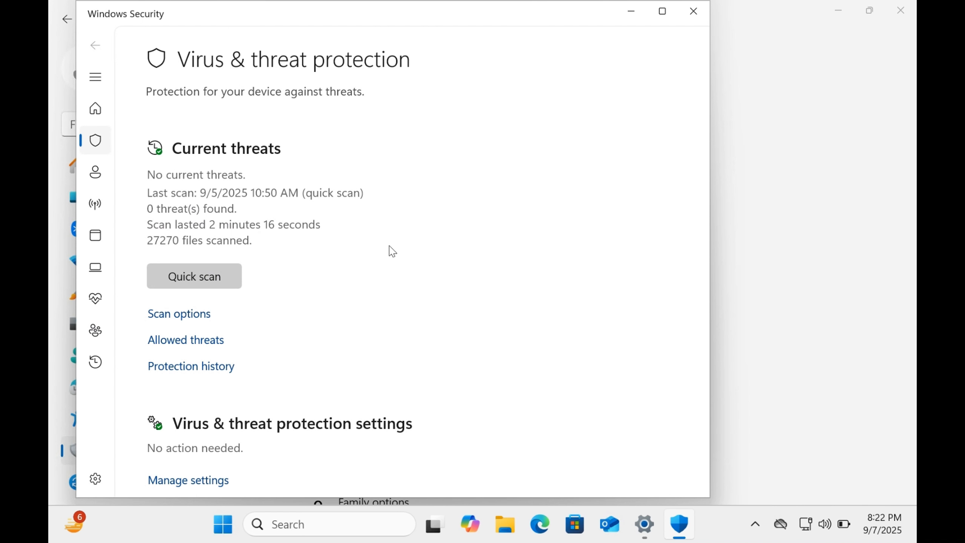
{"action": "scroll", "coordinate": [392, 251], "scroll_direction": "down", "scroll_amount": 5}
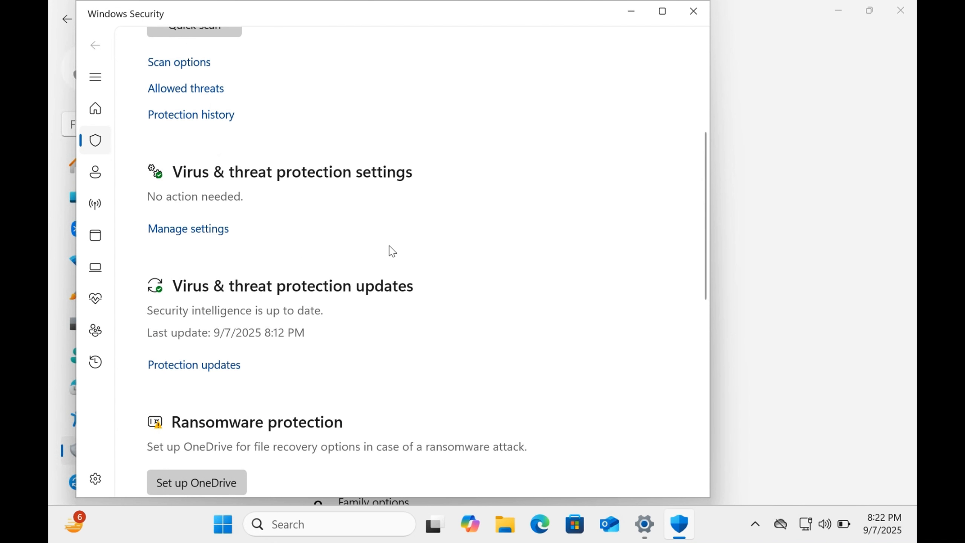
{"action": "scroll", "coordinate": [392, 251], "scroll_direction": "down", "scroll_amount": 4}
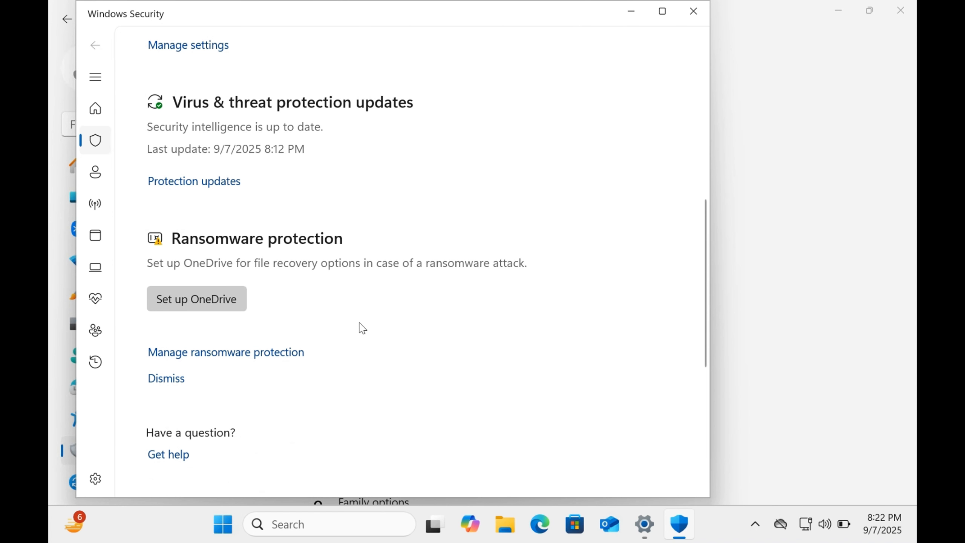
{"action": "scroll", "coordinate": [360, 328], "scroll_direction": "up", "scroll_amount": 7}
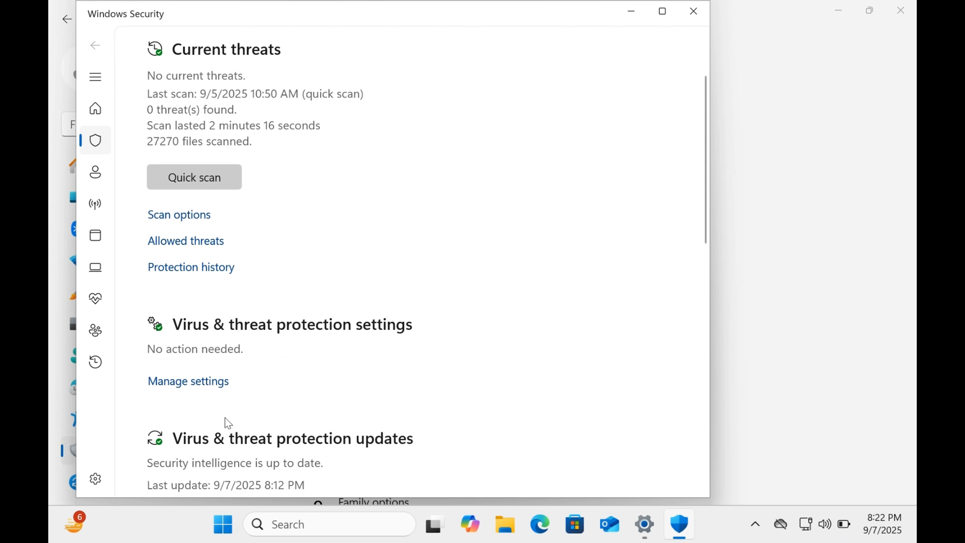
- Open the management page for Virus & threat protection settings and examine which protections are managed by the administrator
{"action": "left_click", "coordinate": [219, 381]}
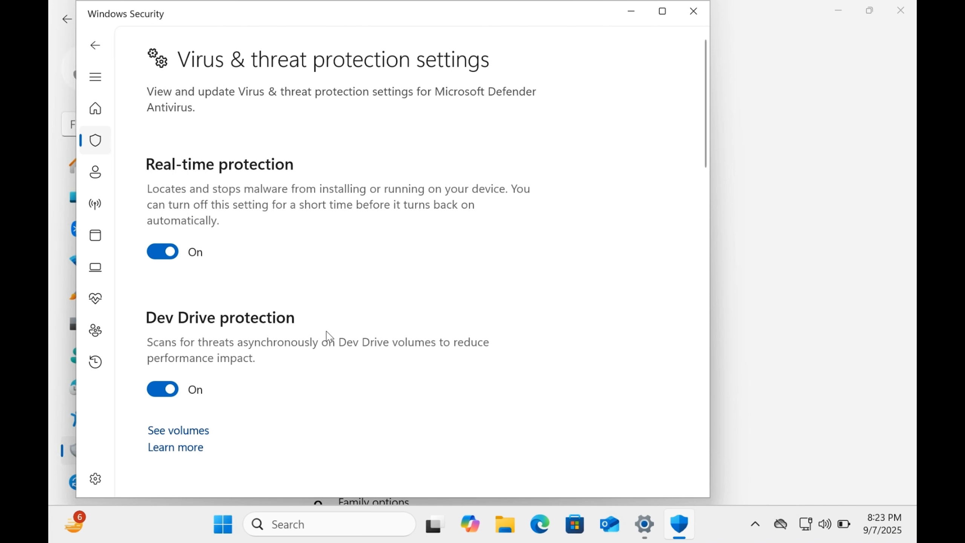
{"action": "scroll", "coordinate": [329, 336], "scroll_direction": "down", "scroll_amount": 5}
{"action": "scroll", "coordinate": [329, 336], "scroll_direction": "down", "scroll_amount": 8}
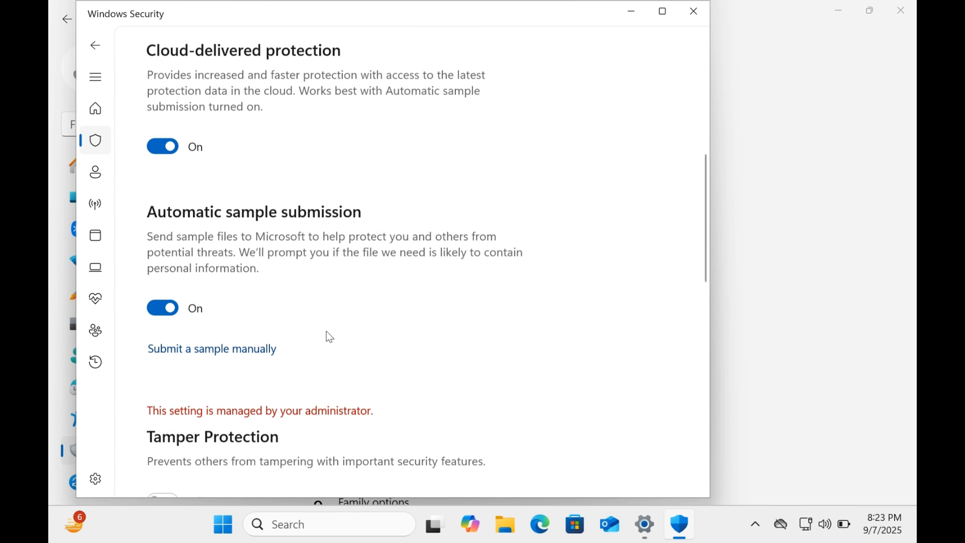
{"action": "scroll", "coordinate": [329, 336], "scroll_direction": "down", "scroll_amount": 6}
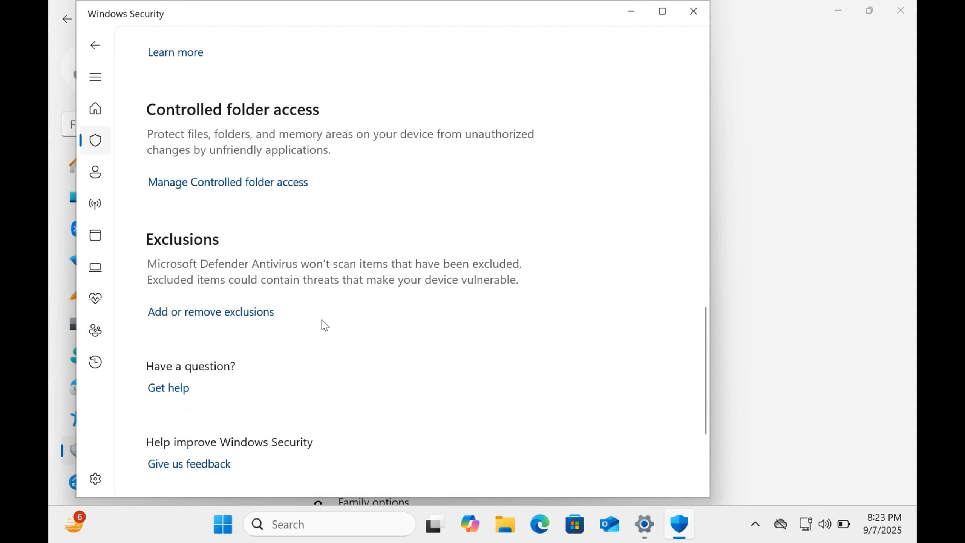
- Open the Microsoft Defender Antivirus exclusions and allow Windows Security to make changes to the device
{"action": "left_click", "coordinate": [253, 317]}
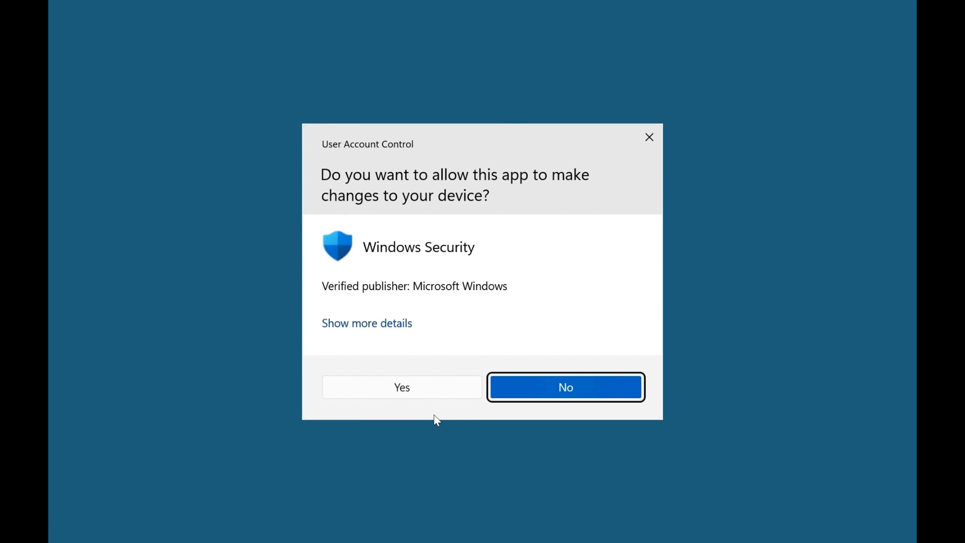
{"action": "left_click", "coordinate": [418, 388]}
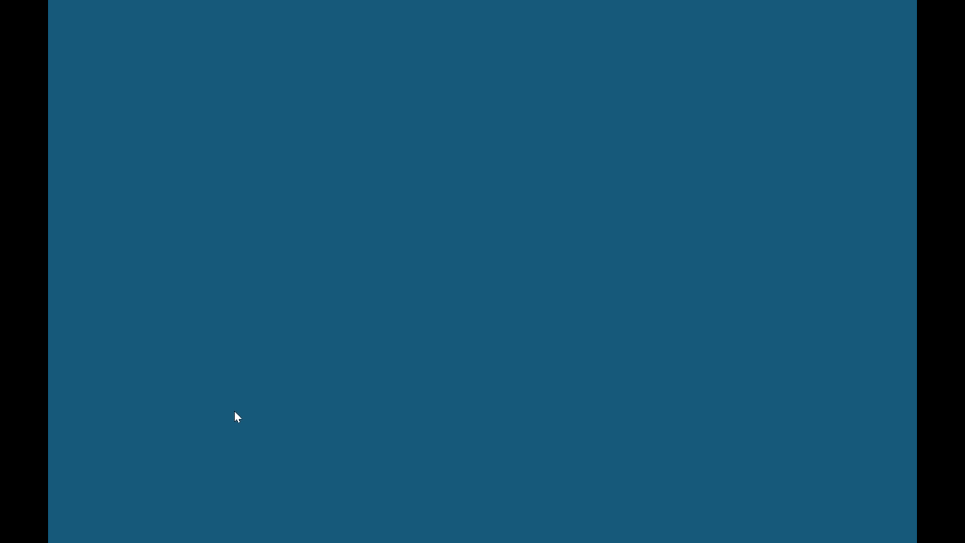